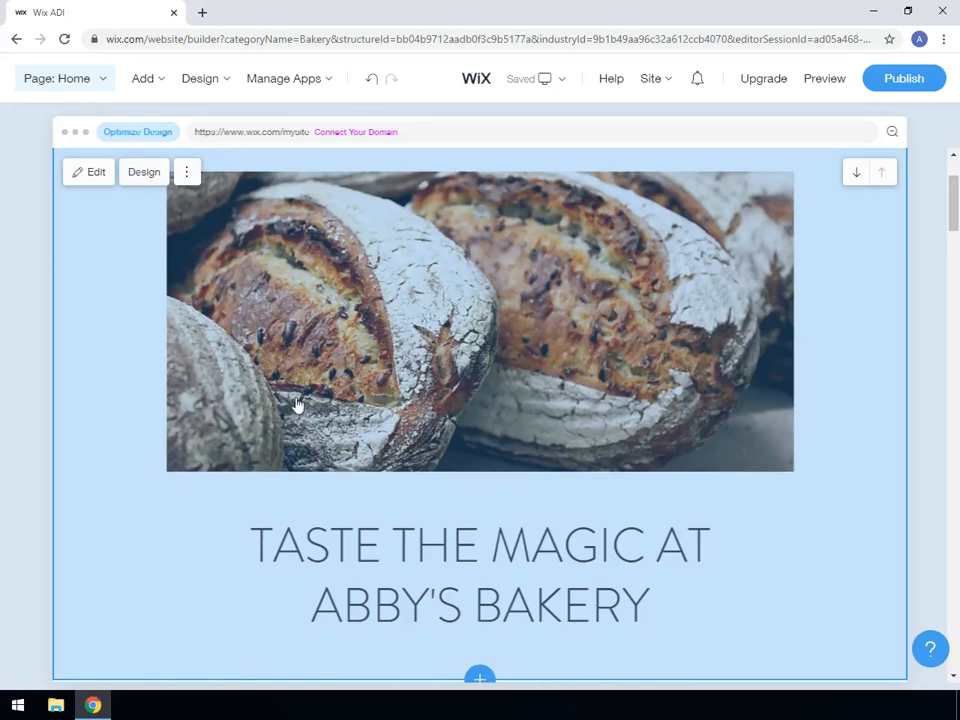
# Look through the home page sections from the welcome image down to Our Baked Goods and back up to the header.
pyautogui.scroll(-3, 297, 404)
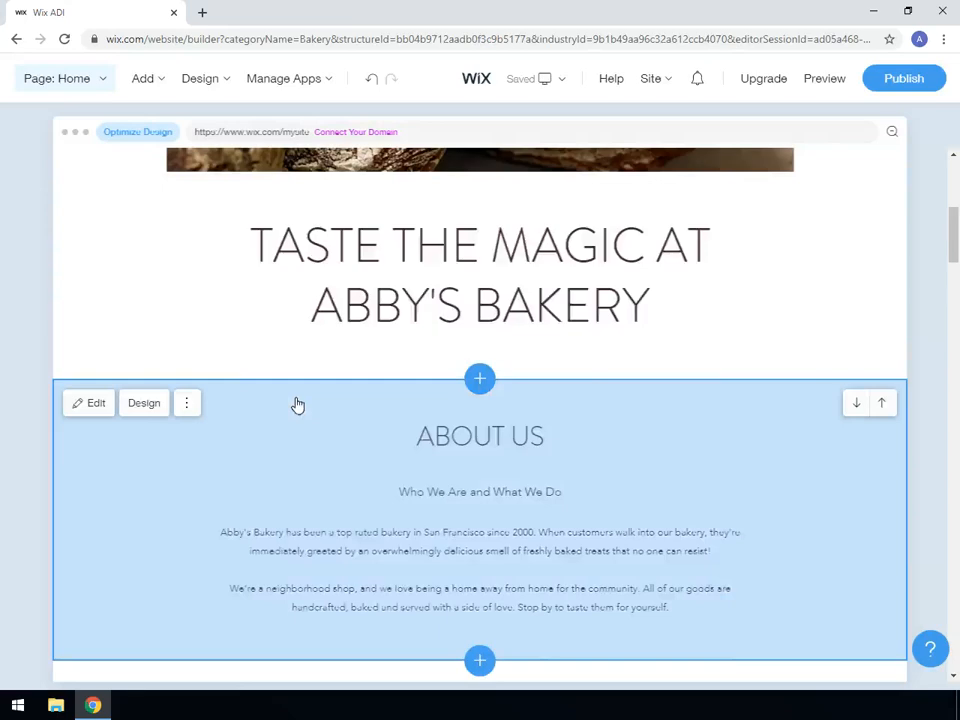
pyautogui.scroll(-4, 297, 404)
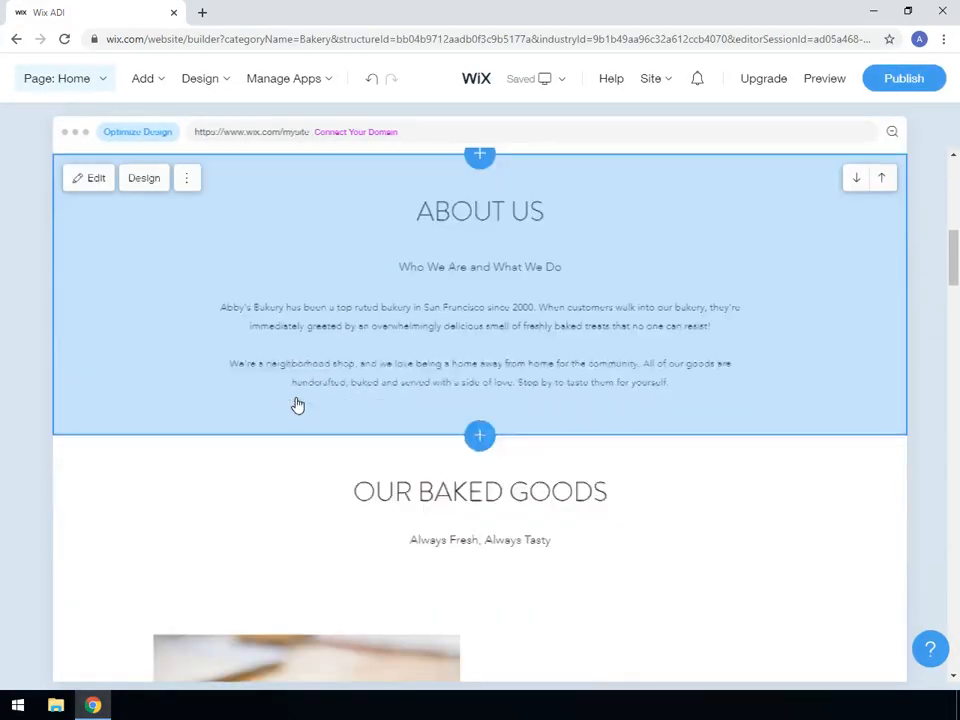
pyautogui.scroll(-2, 297, 404)
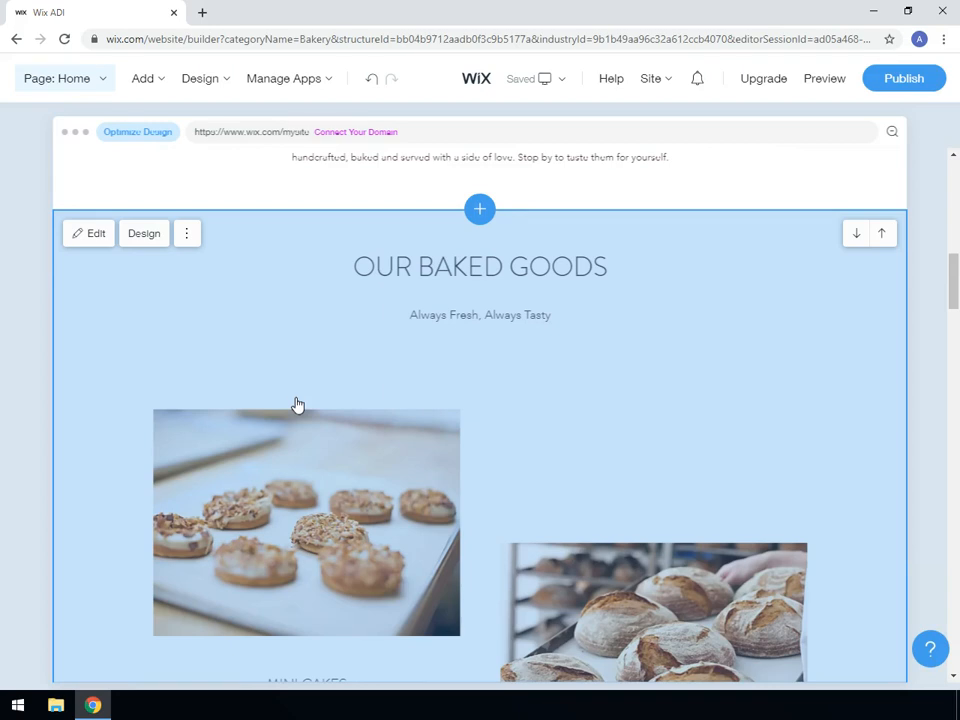
pyautogui.scroll(-1, 297, 404)
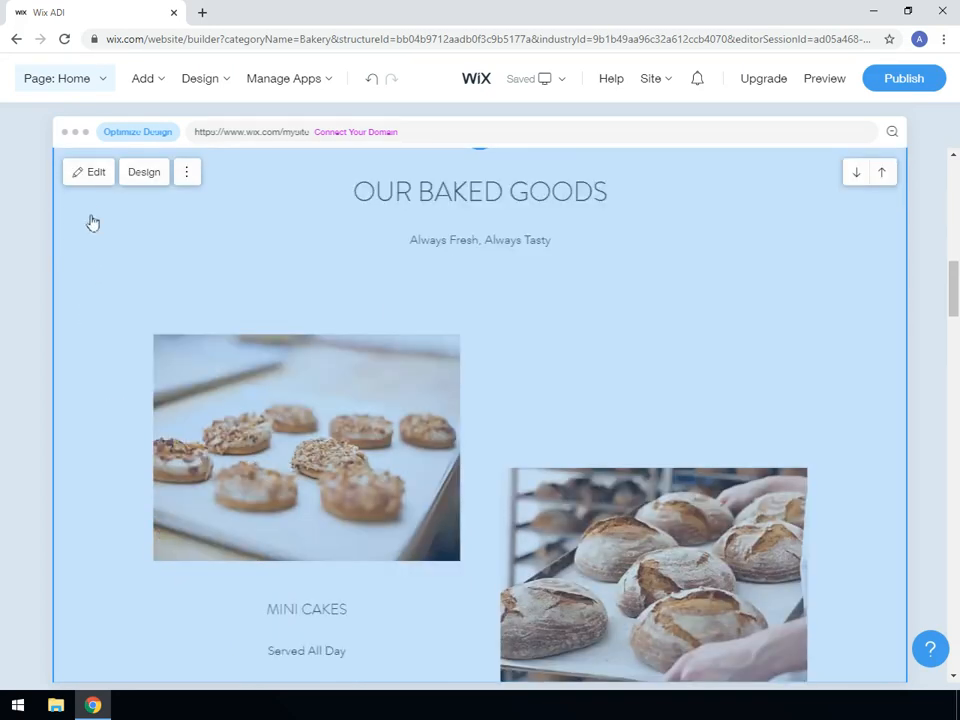
pyautogui.click(190, 175)
pyautogui.scroll(2, 312, 281)
pyautogui.scroll(3, 312, 281)
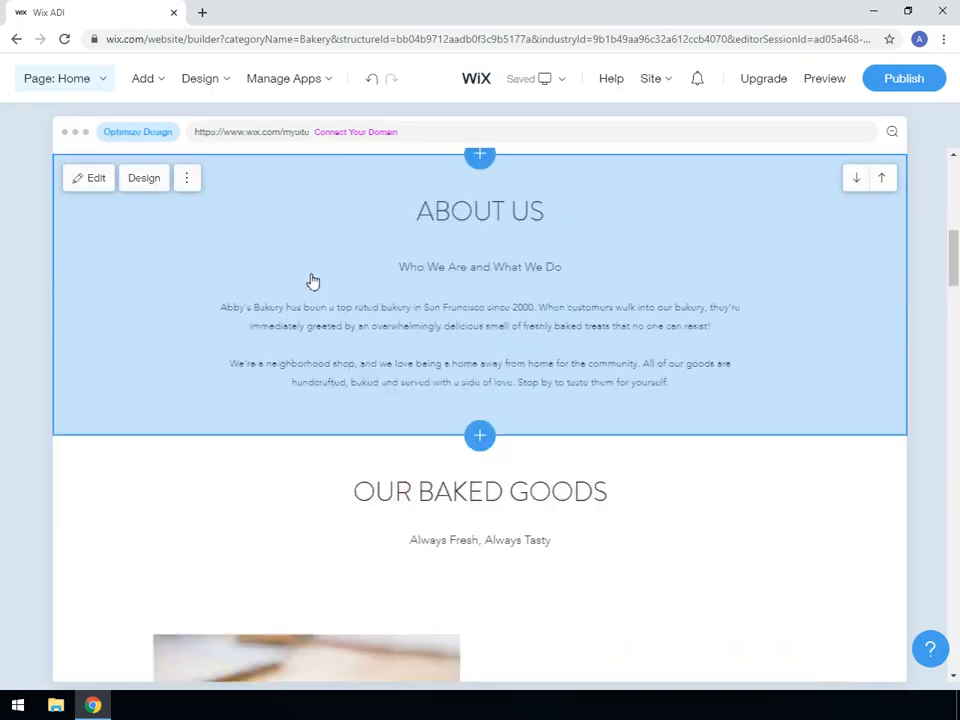
pyautogui.scroll(3, 312, 281)
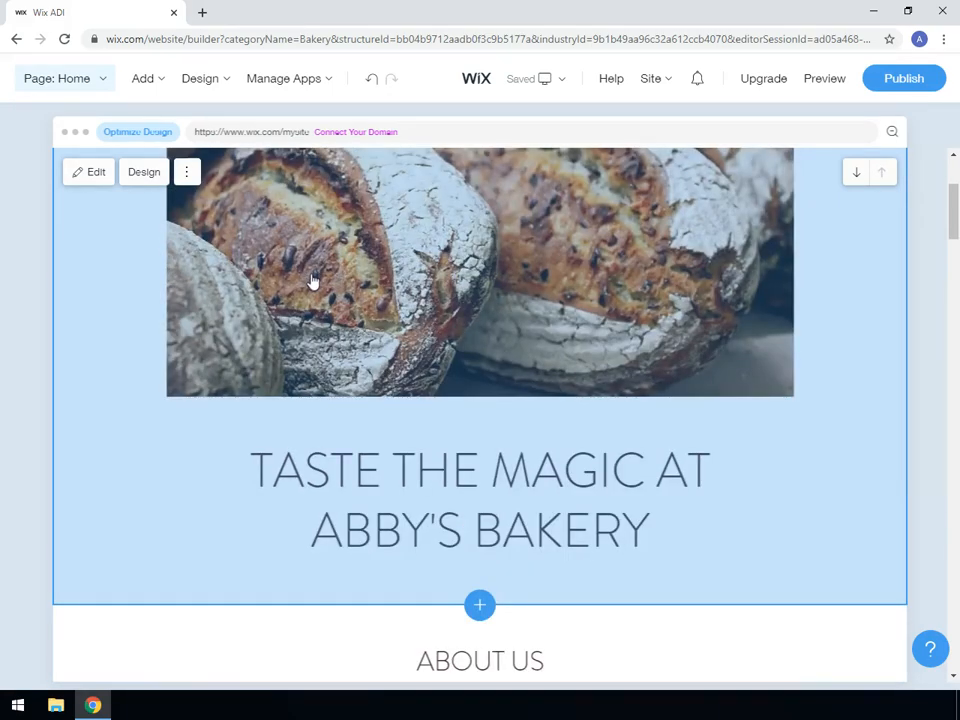
pyautogui.scroll(3, 312, 281)
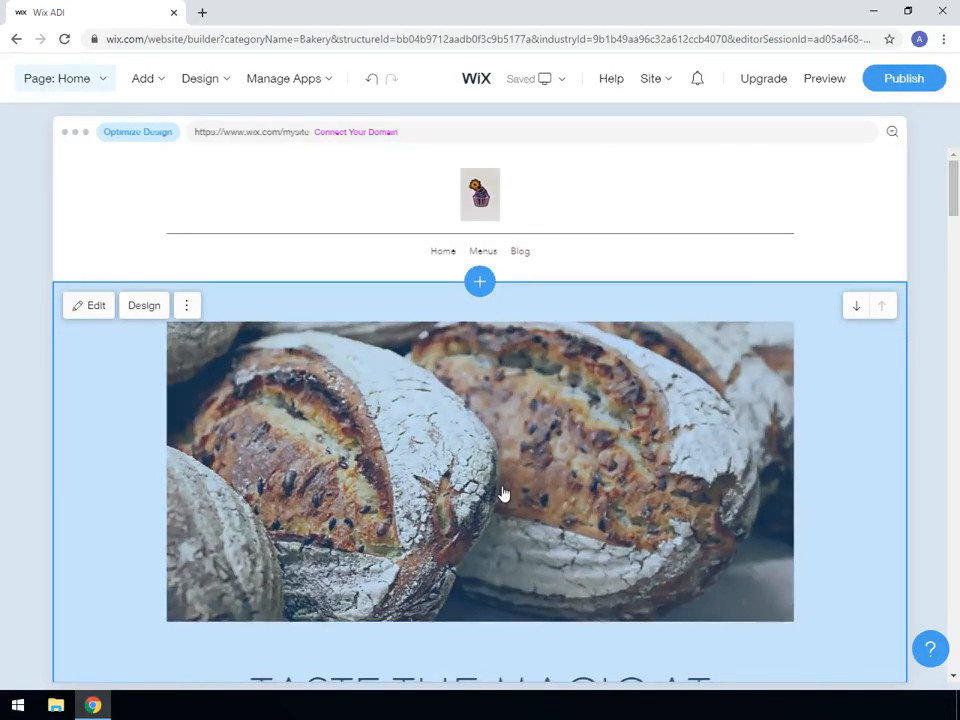
# Open the welcome section for editing and enable its subtitle, "A Delicious Delight You'll Love".
pyautogui.scroll(-2, 504, 494)
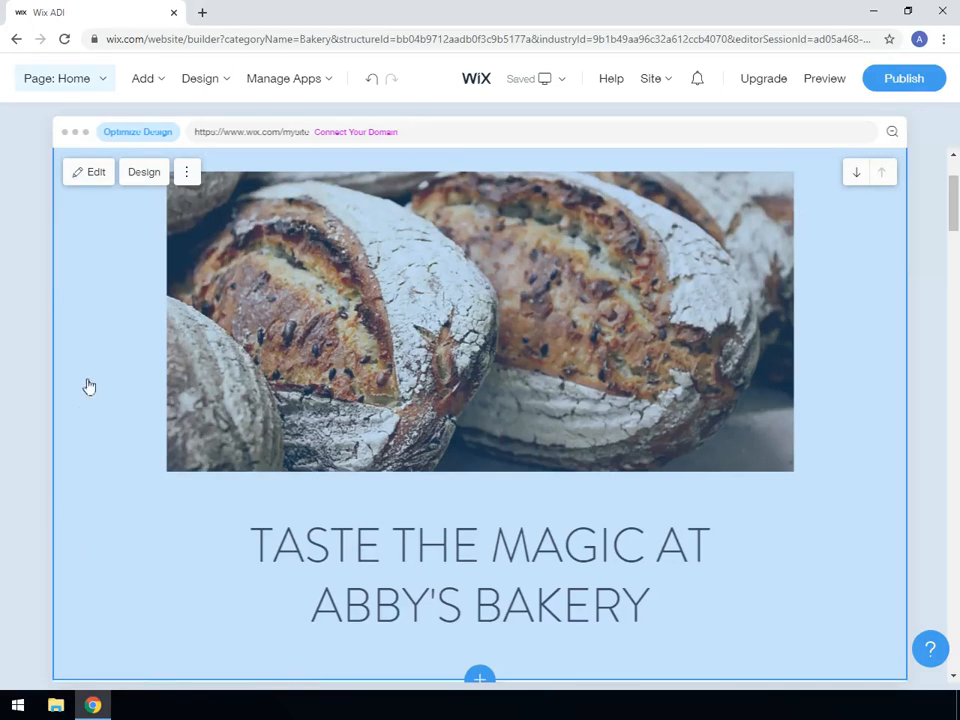
pyautogui.click(89, 176)
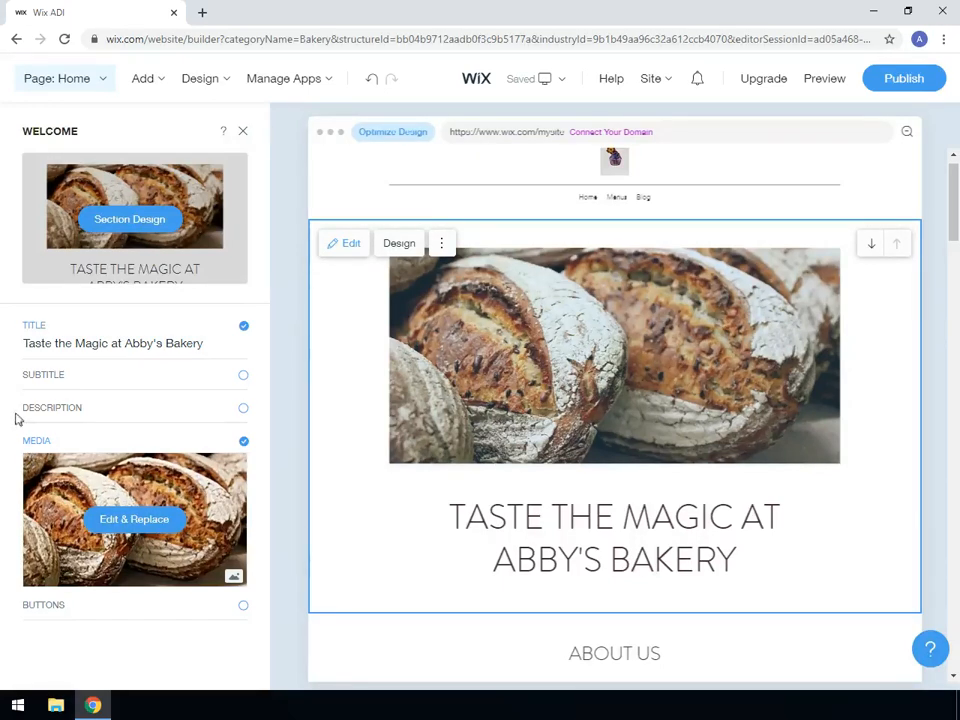
pyautogui.click(62, 342)
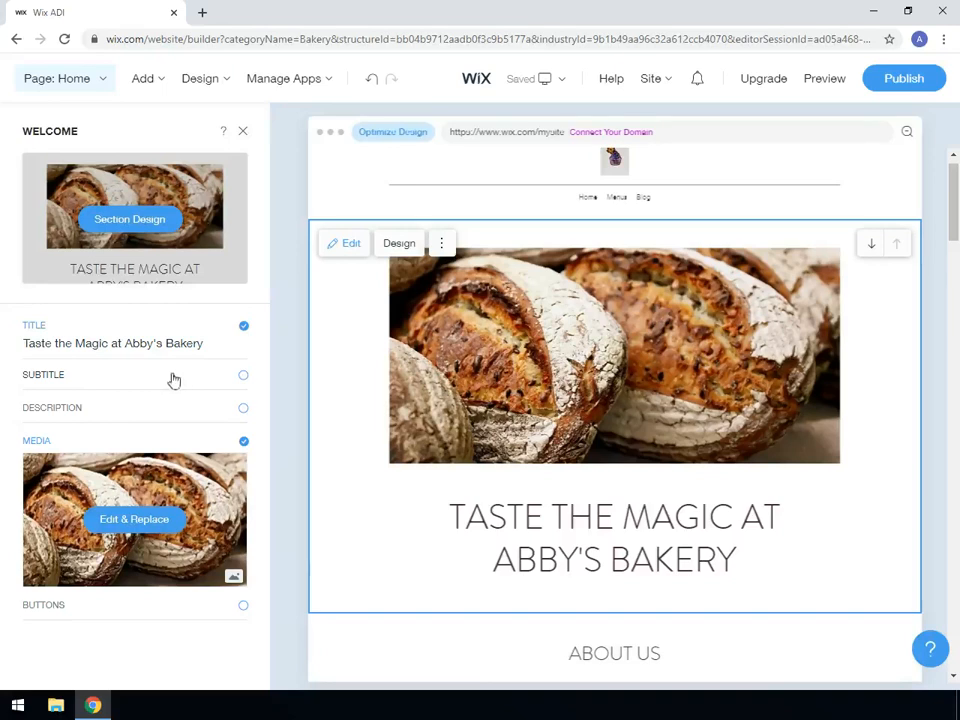
pyautogui.click(242, 378)
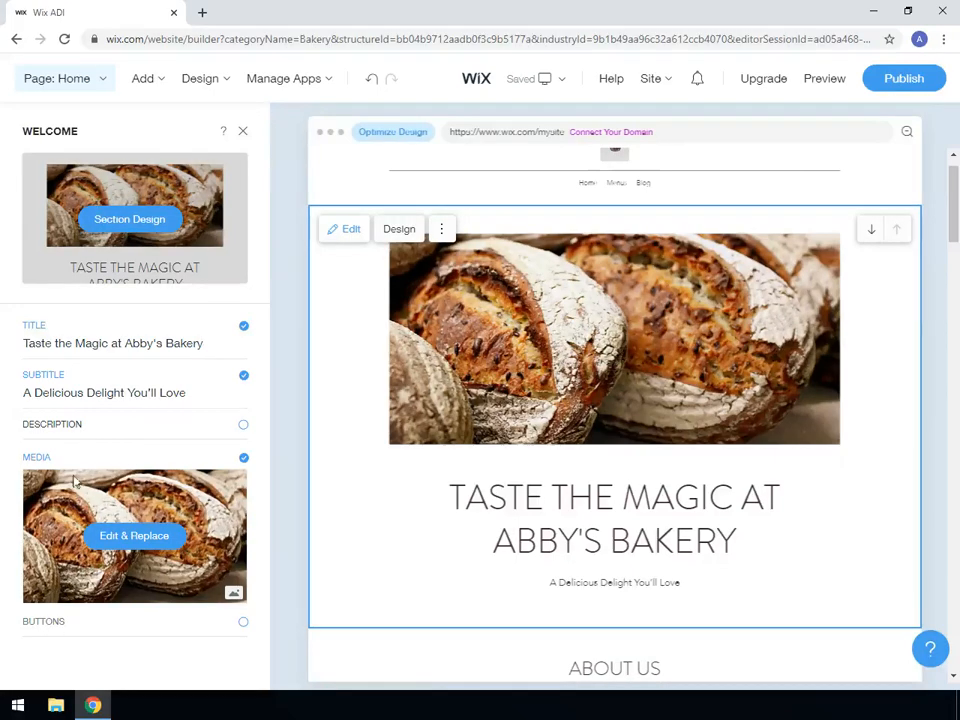
# Apply the Lighten color filter to the welcome section's bread image and save the adjusted photo.
pyautogui.click(127, 538)
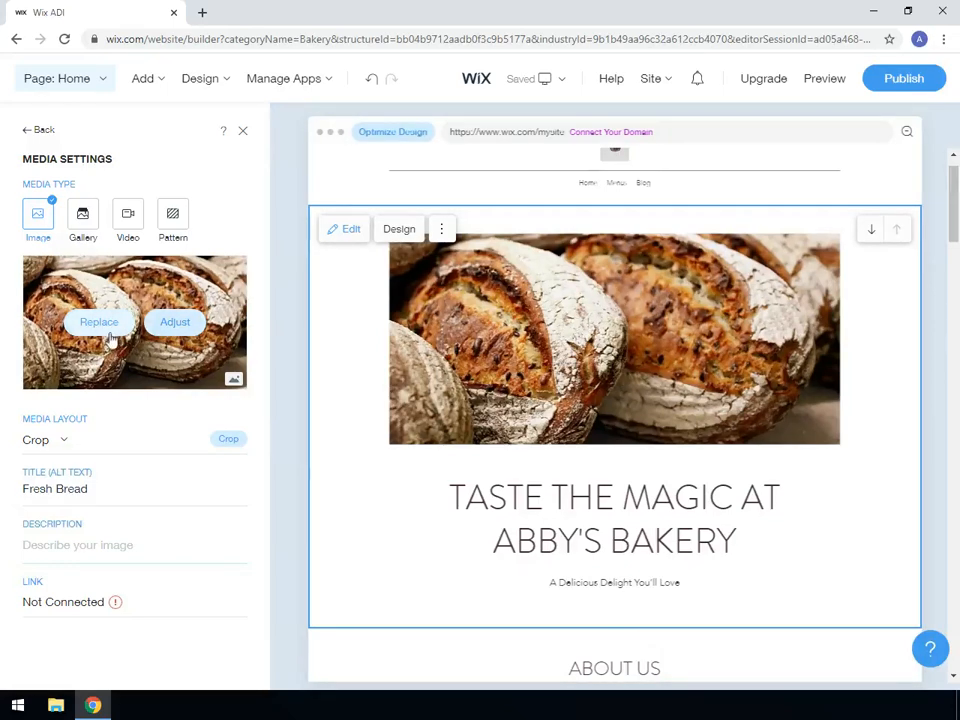
pyautogui.click(175, 323)
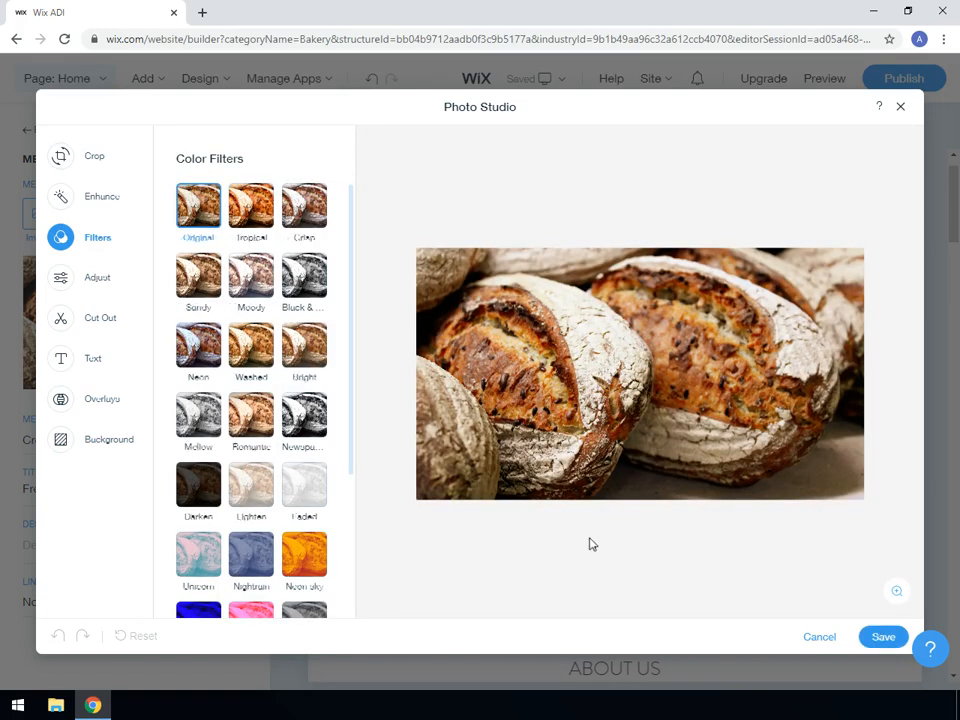
pyautogui.click(250, 486)
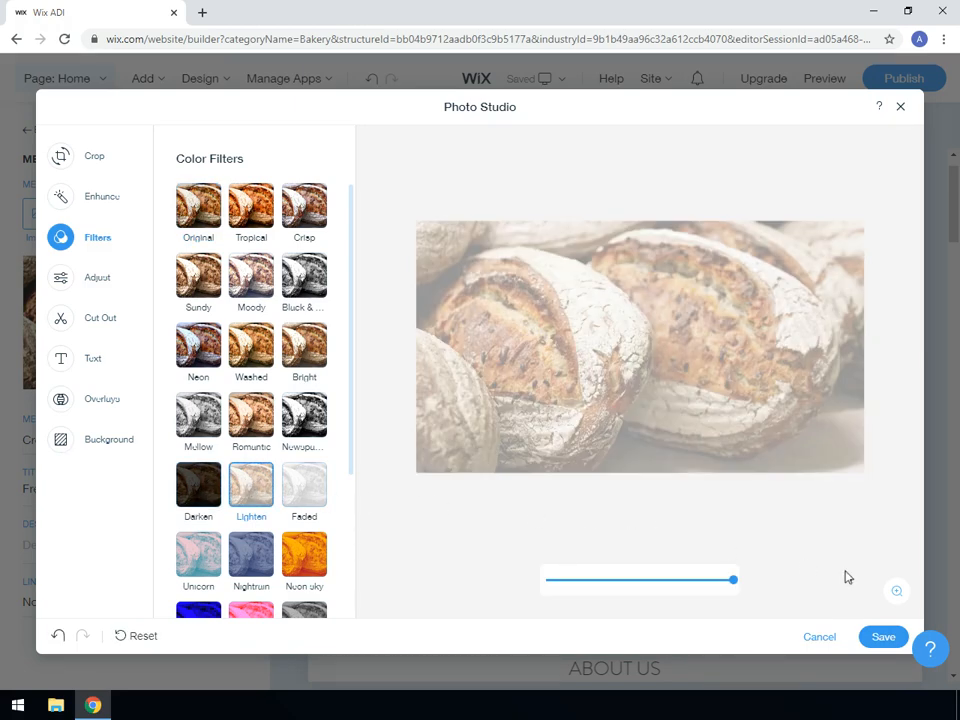
pyautogui.click(880, 640)
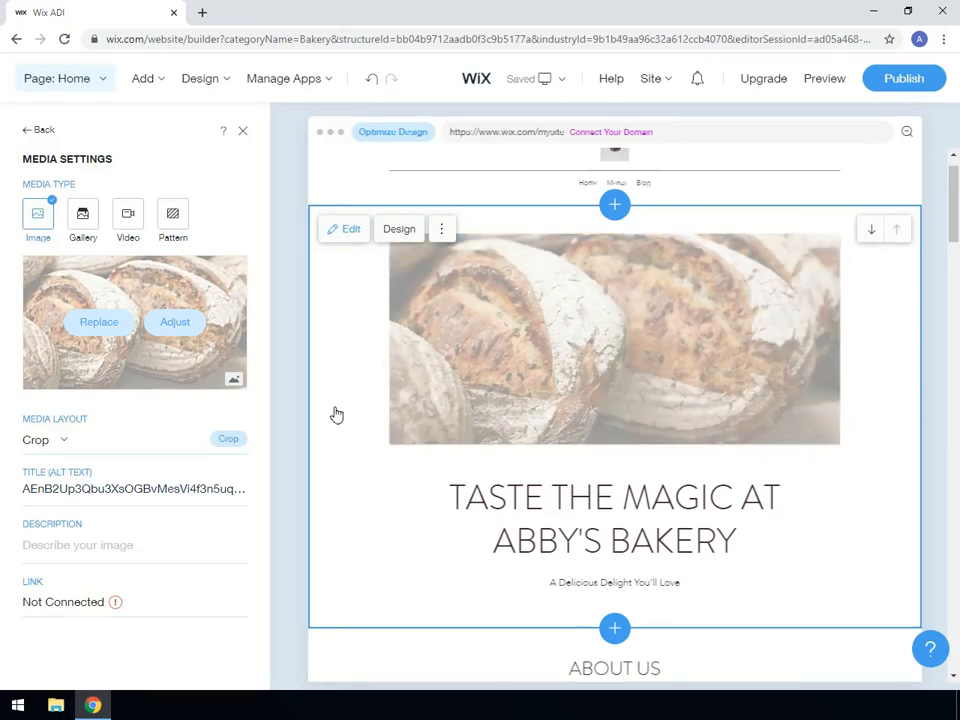
# Undo the Lighten filter on the welcome image and dismiss the site-saved notice.
pyautogui.click(372, 83)
pyautogui.click(371, 84)
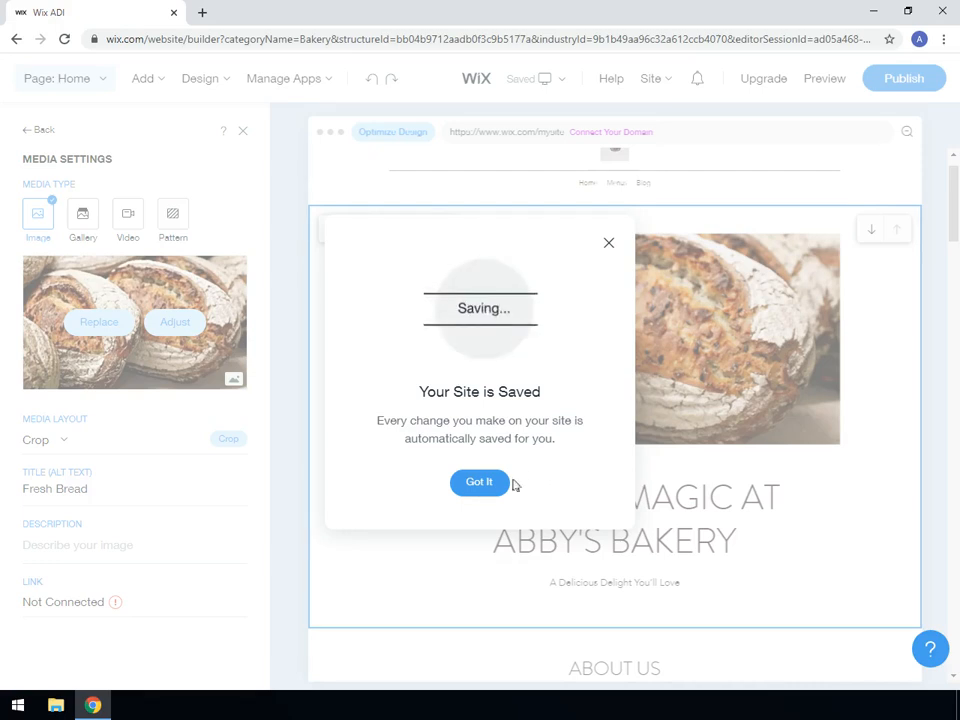
pyautogui.click(477, 486)
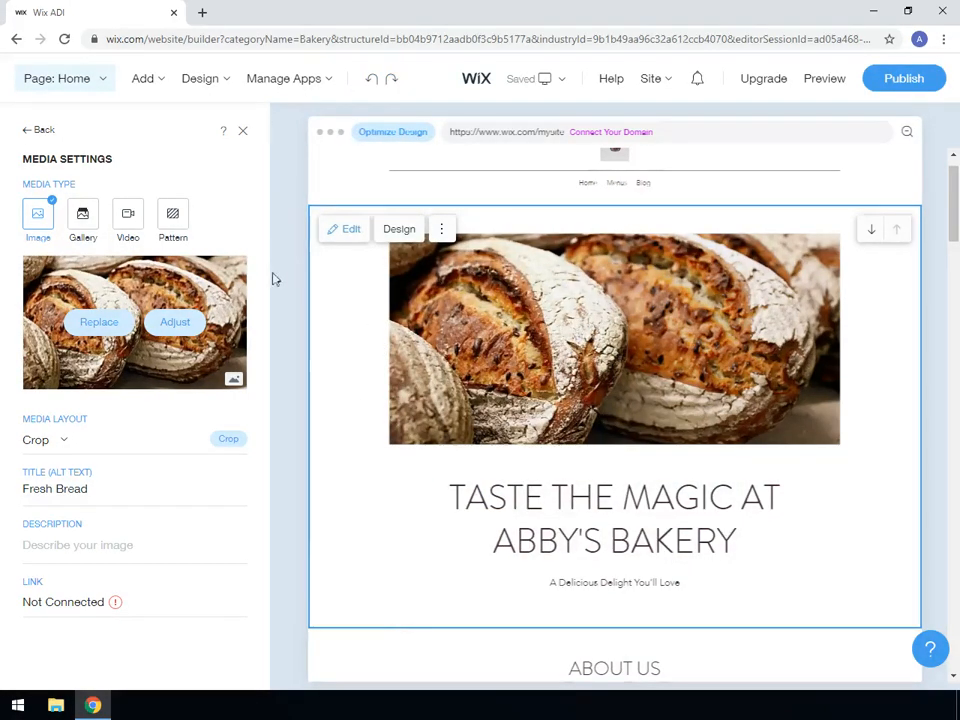
# Change the welcome section's media type to Gallery and move the bread image to the sixth position.
pyautogui.click(84, 224)
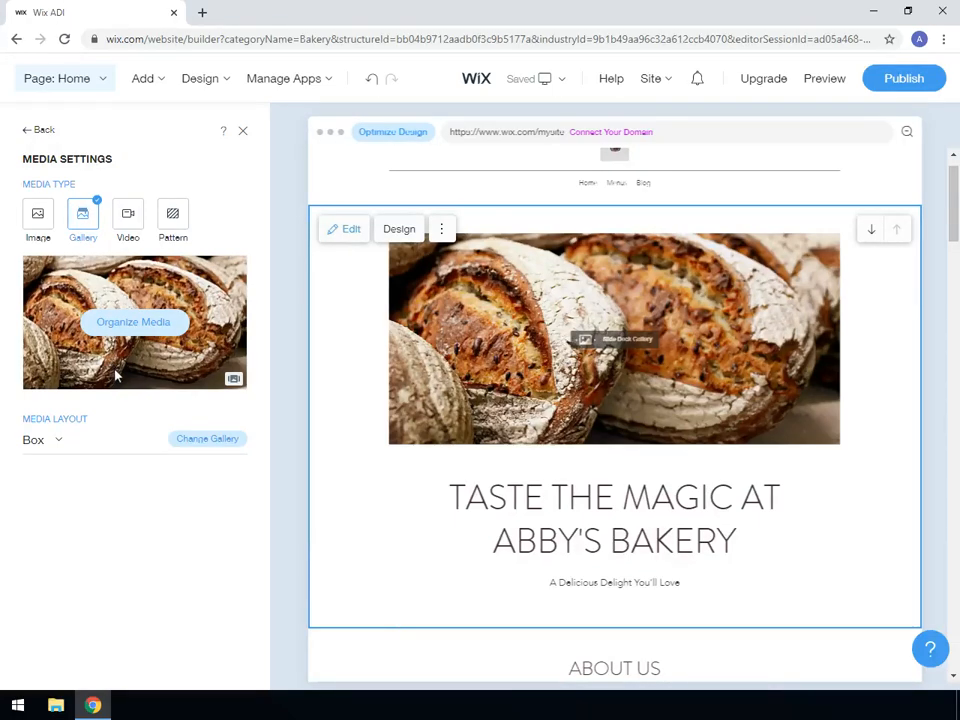
pyautogui.click(140, 322)
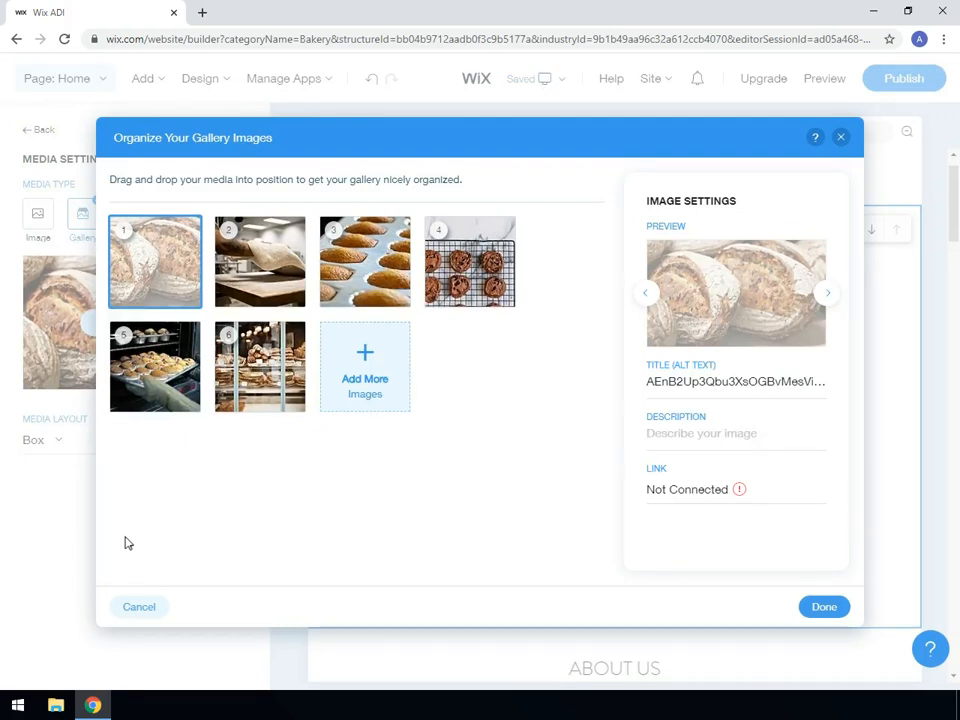
pyautogui.moveTo(150, 274)
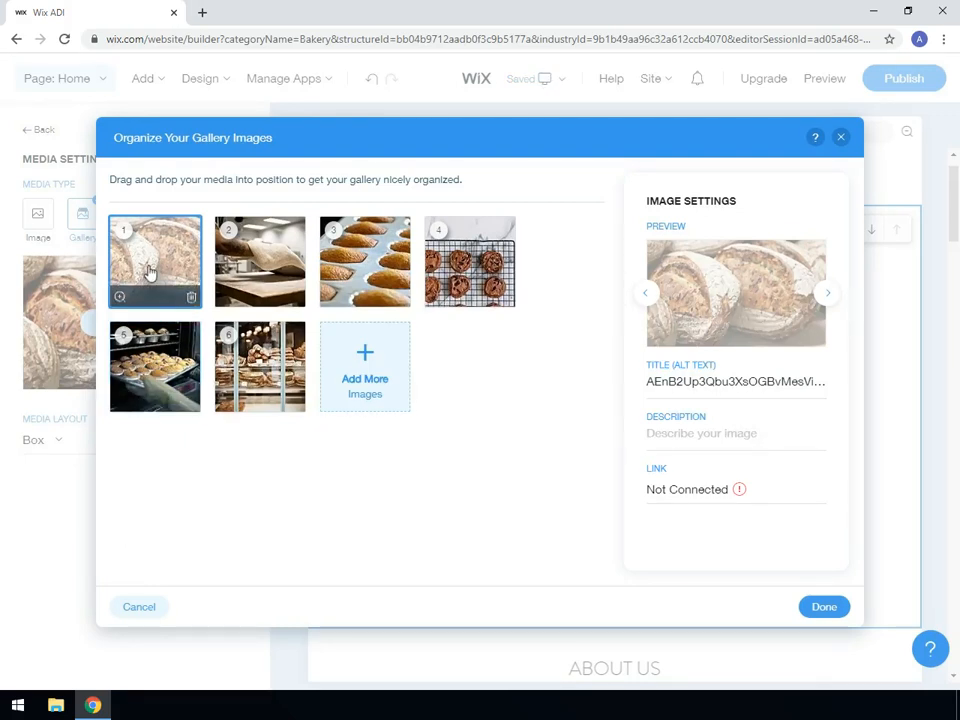
pyautogui.moveTo(157, 287); pyautogui.dragTo(268, 381)
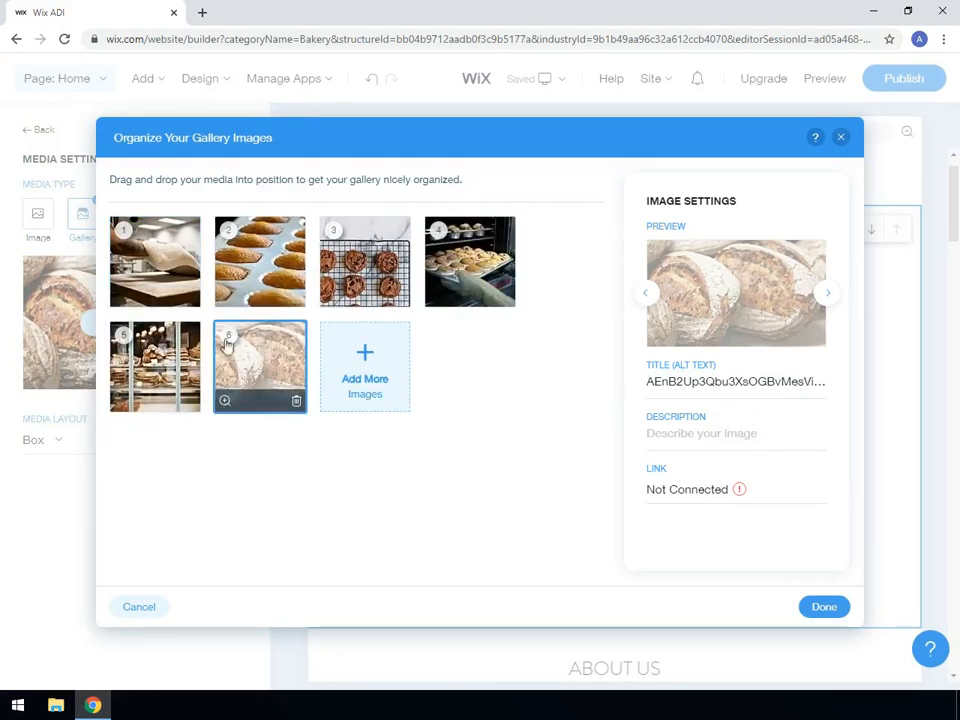
pyautogui.click(117, 300)
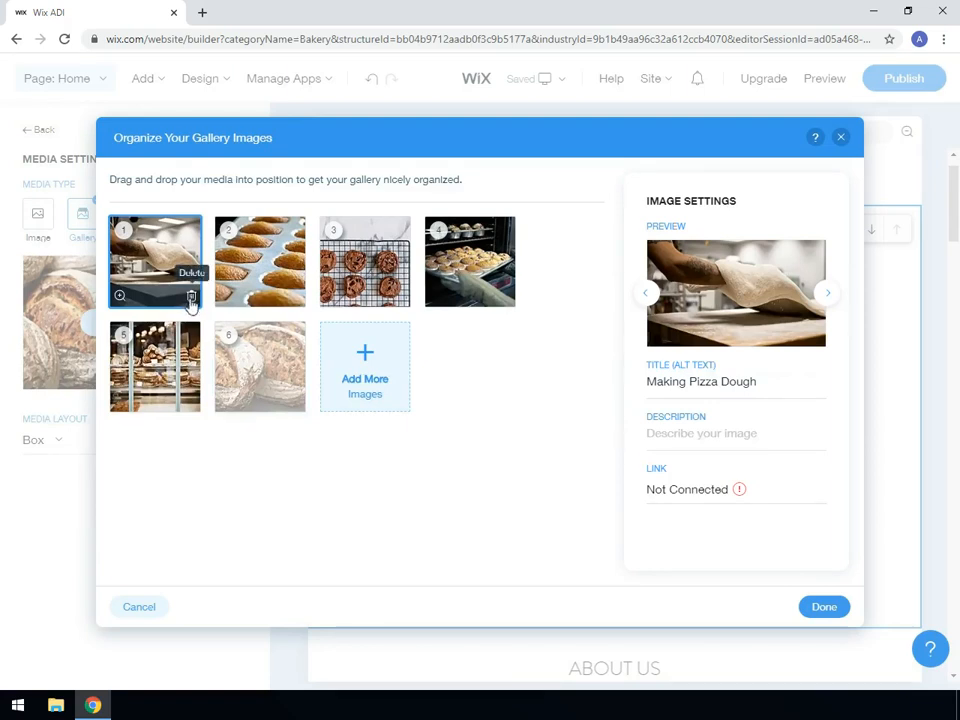
# Search the image library for "cupcake" and add the first Media from Wix cupcakes image to the gallery.
pyautogui.click(365, 358)
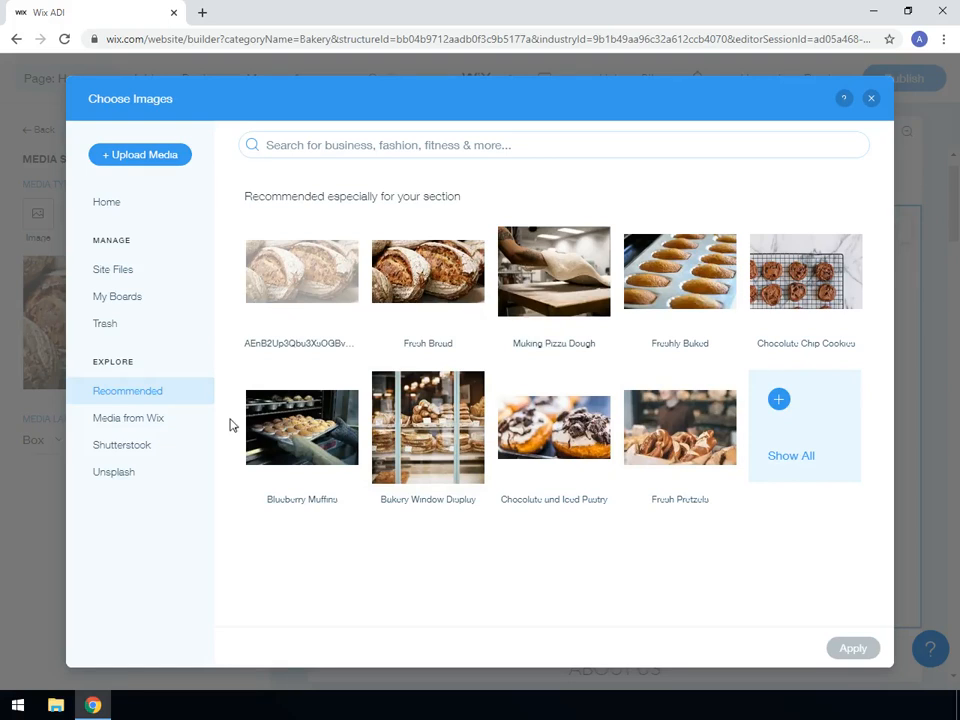
pyautogui.click(348, 141)
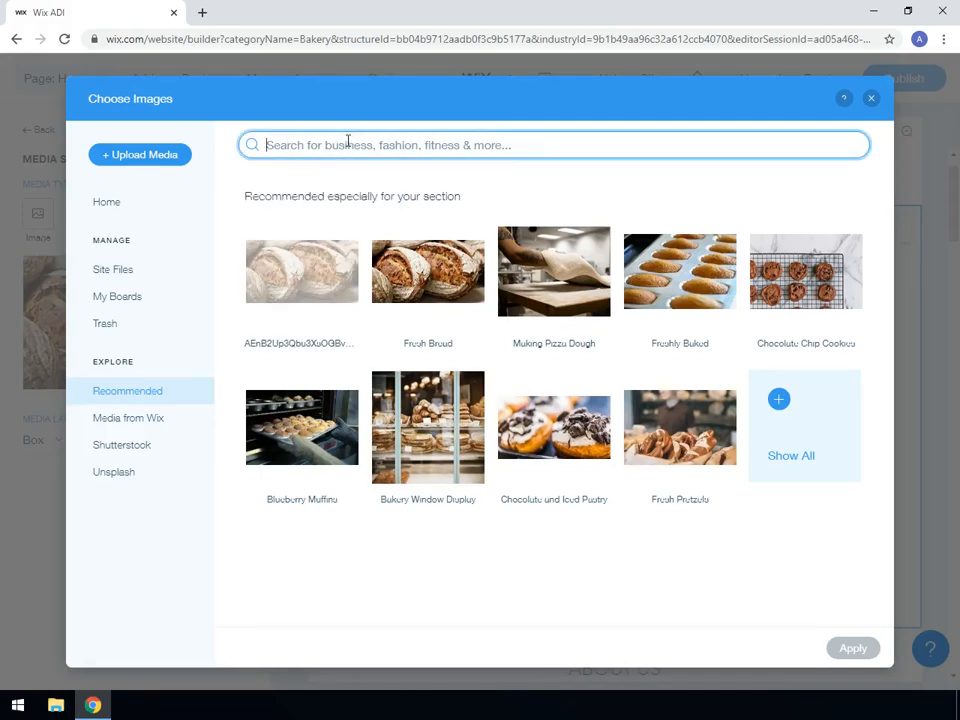
pyautogui.write('cupcake')
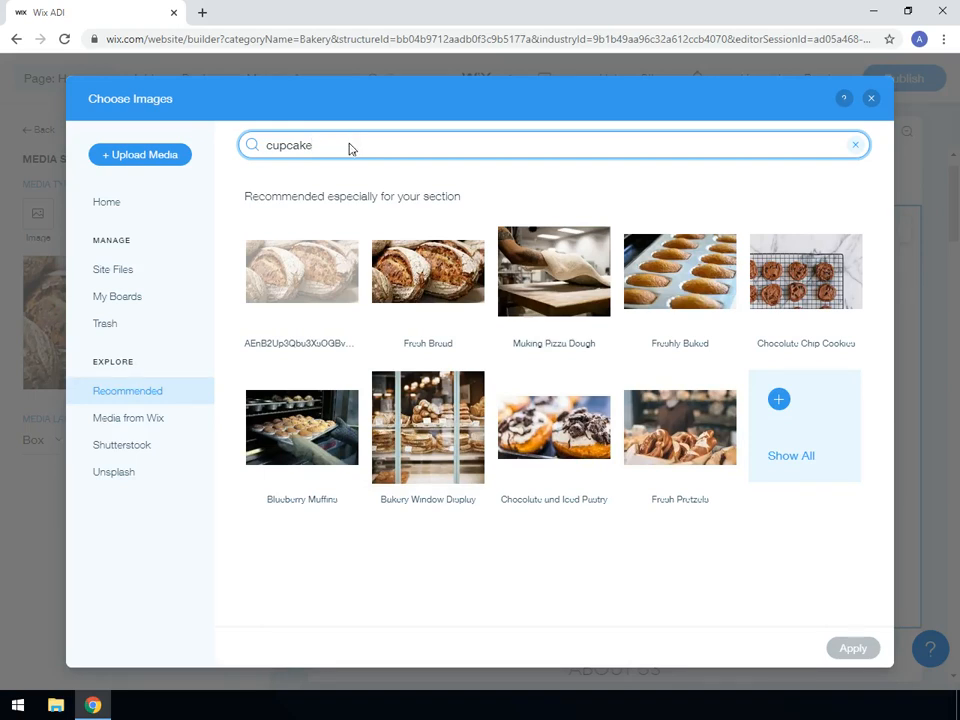
pyautogui.press('Return')
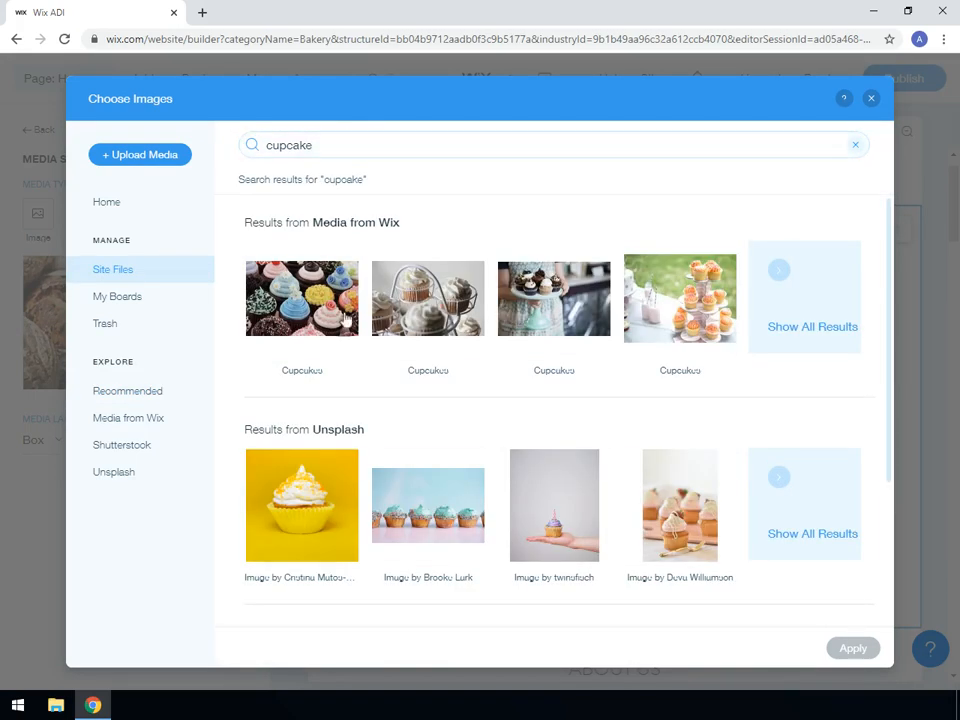
pyautogui.scroll(-3, 340, 452)
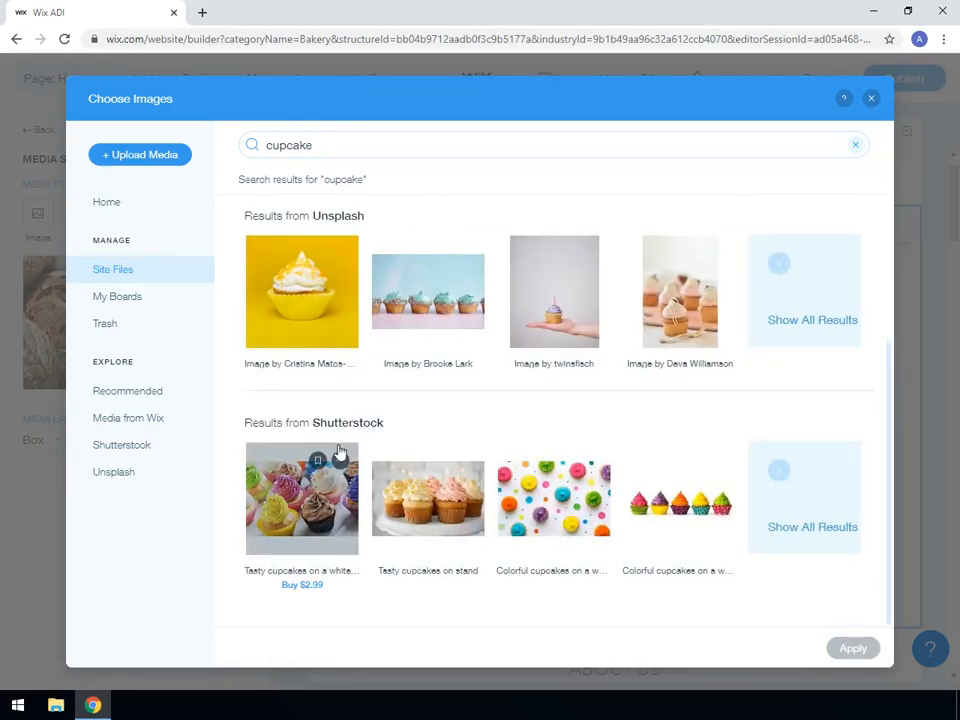
pyautogui.scroll(3, 340, 452)
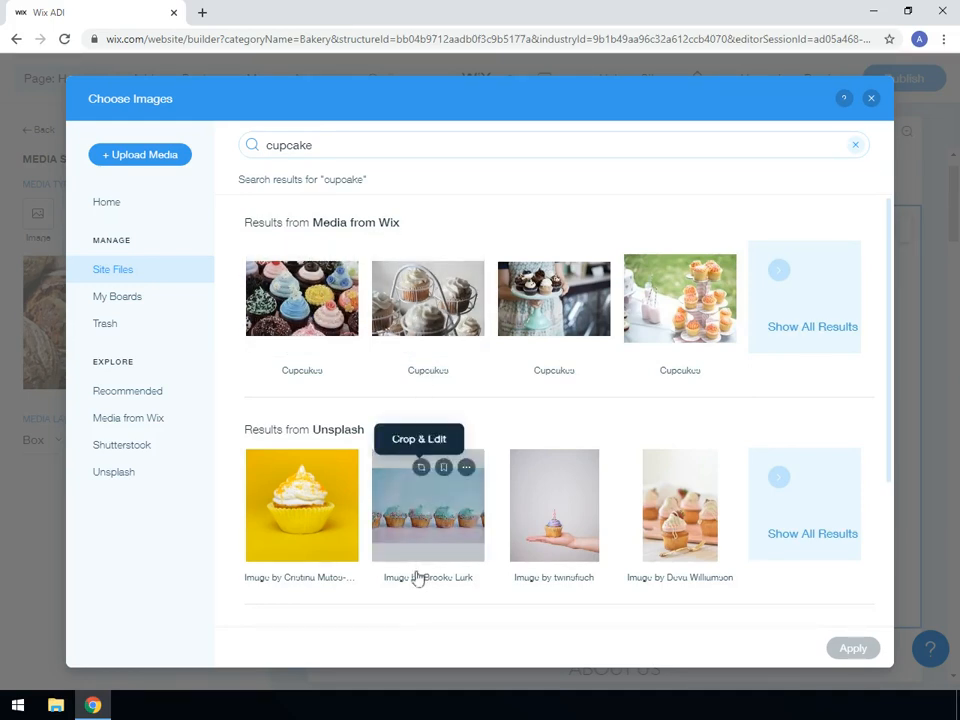
pyautogui.scroll(-3, 418, 584)
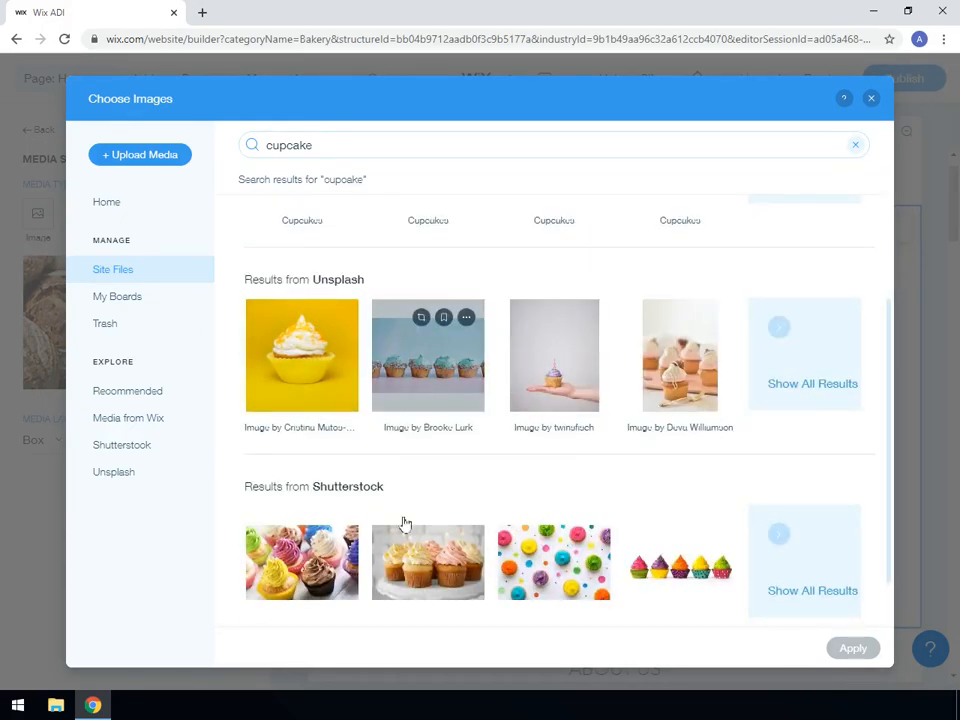
pyautogui.scroll(-2, 405, 540)
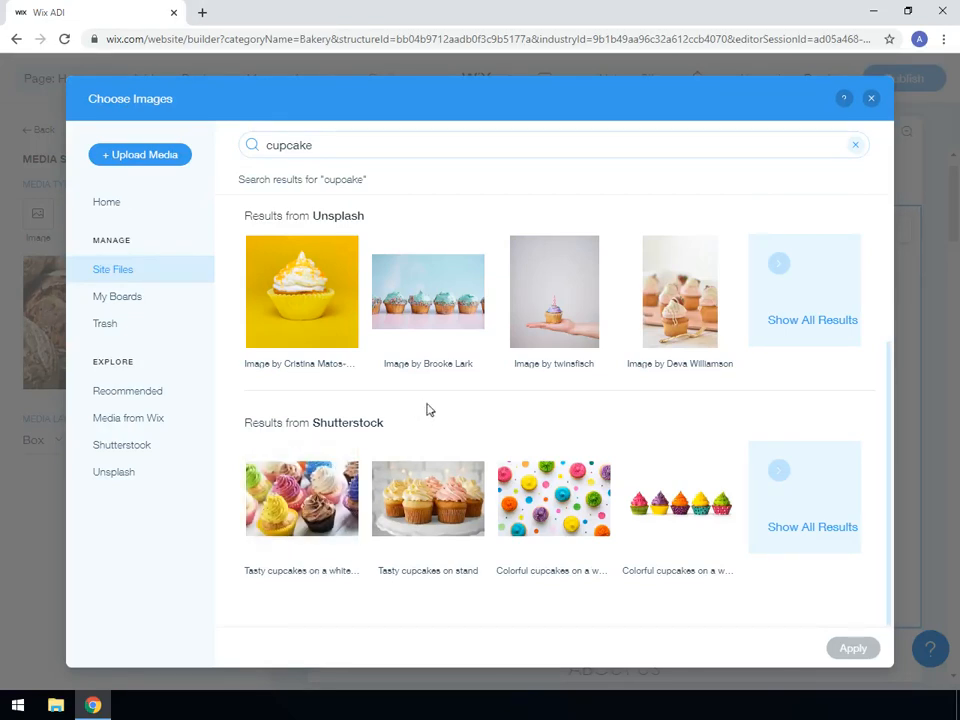
pyautogui.scroll(3, 426, 408)
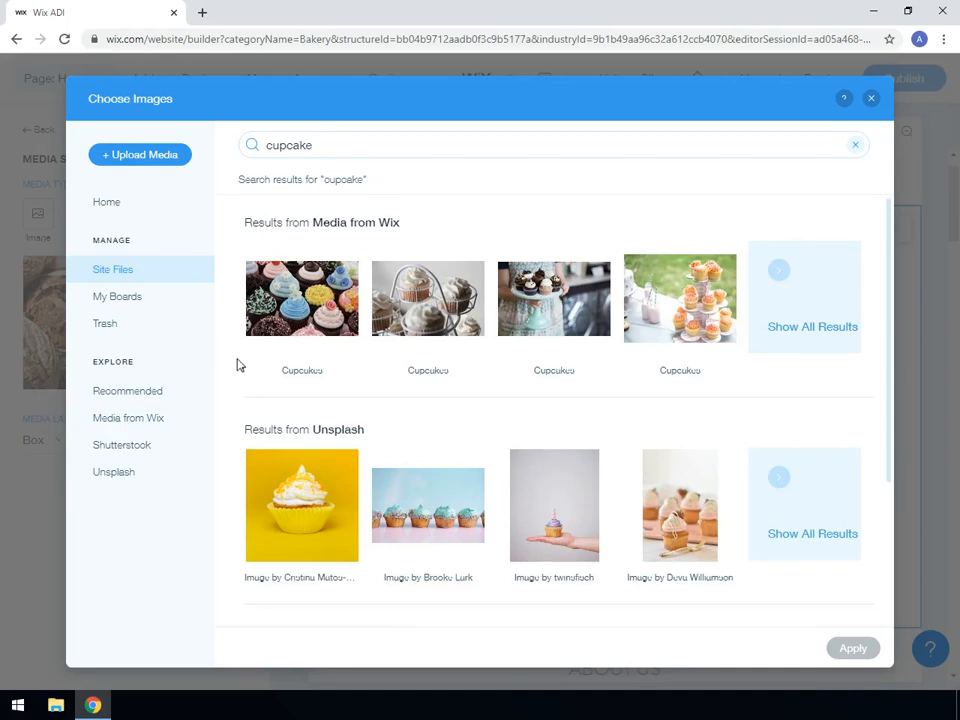
pyautogui.click(306, 323)
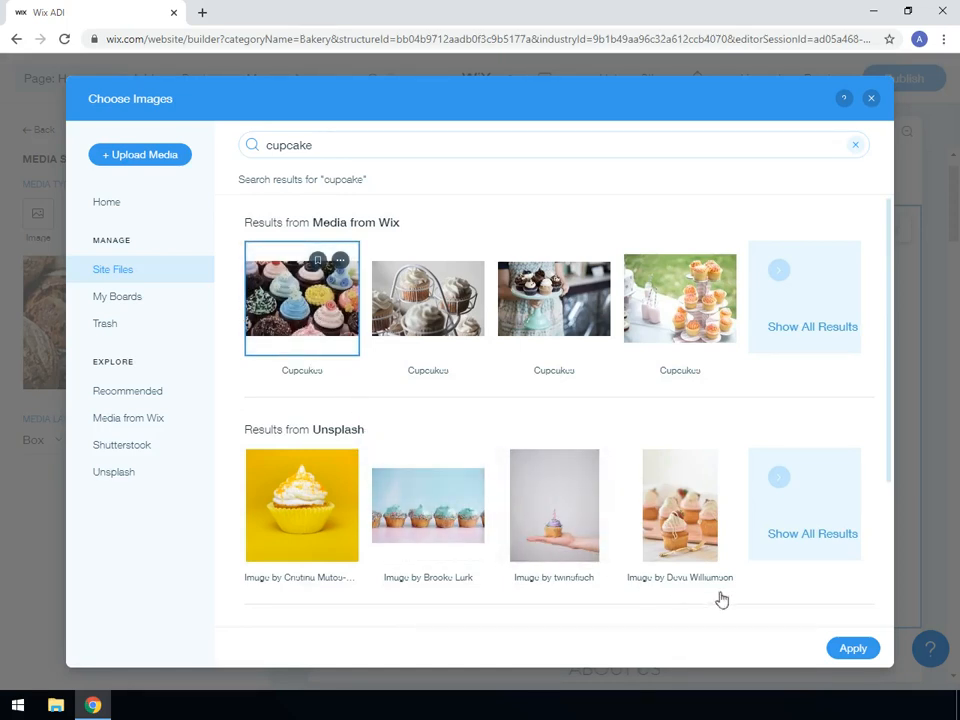
pyautogui.click(852, 650)
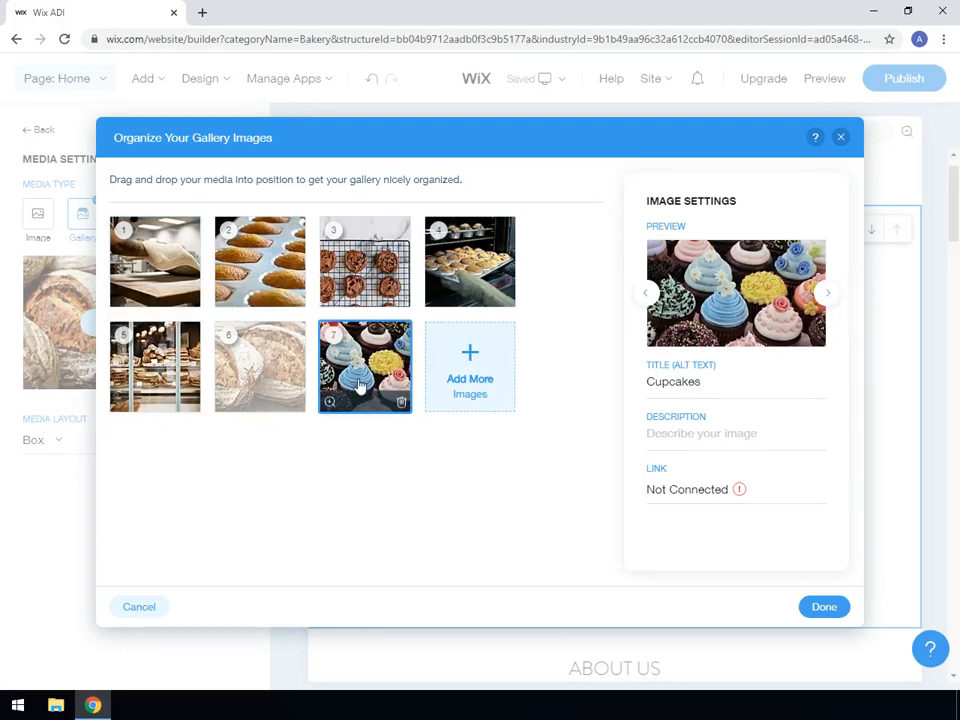
# Place the cupcakes image first and the pizza dough image last in the gallery, and apply the new order.
pyautogui.moveTo(360, 385); pyautogui.dragTo(162, 272)
pyautogui.moveTo(315, 347); pyautogui.dragTo(312, 380)
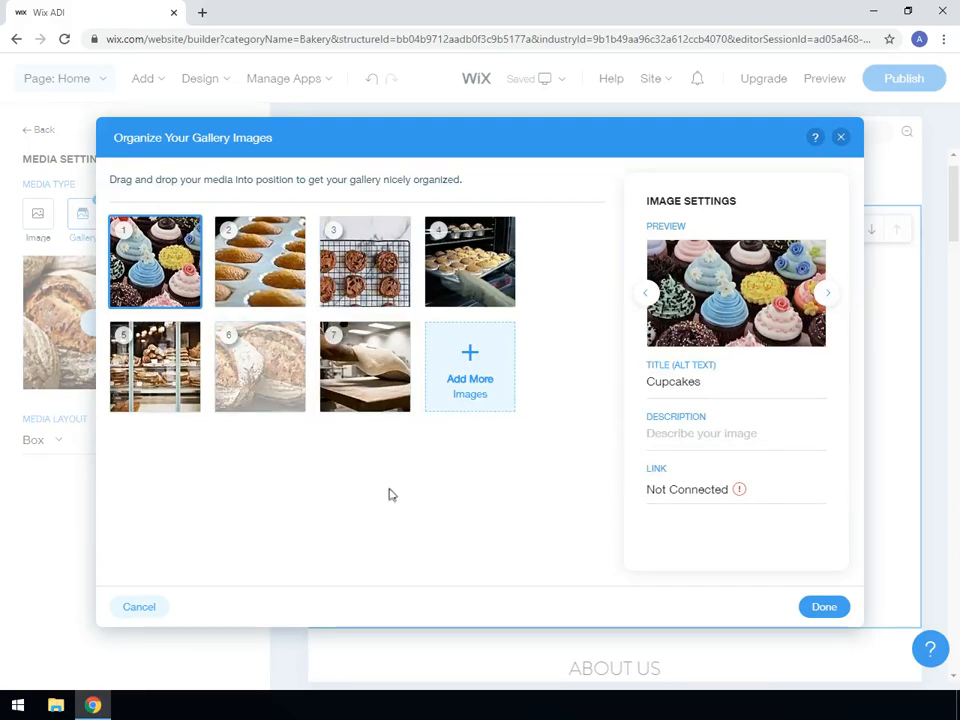
pyautogui.click(822, 608)
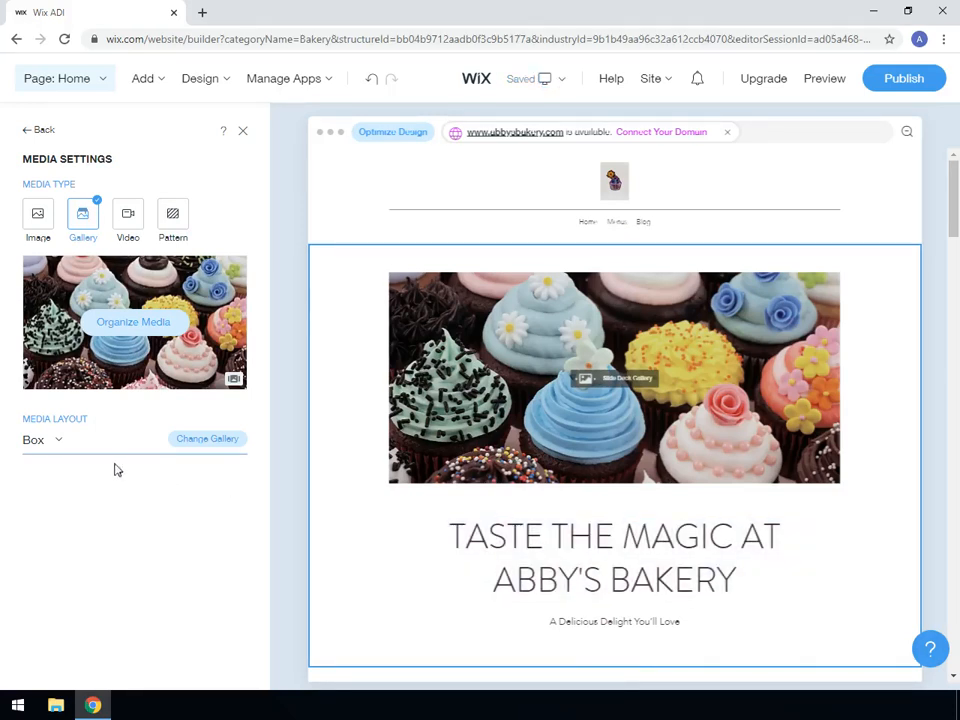
# Change the welcome section's media type to Video and search the Media from Wix videos for "baking".
pyautogui.click(128, 218)
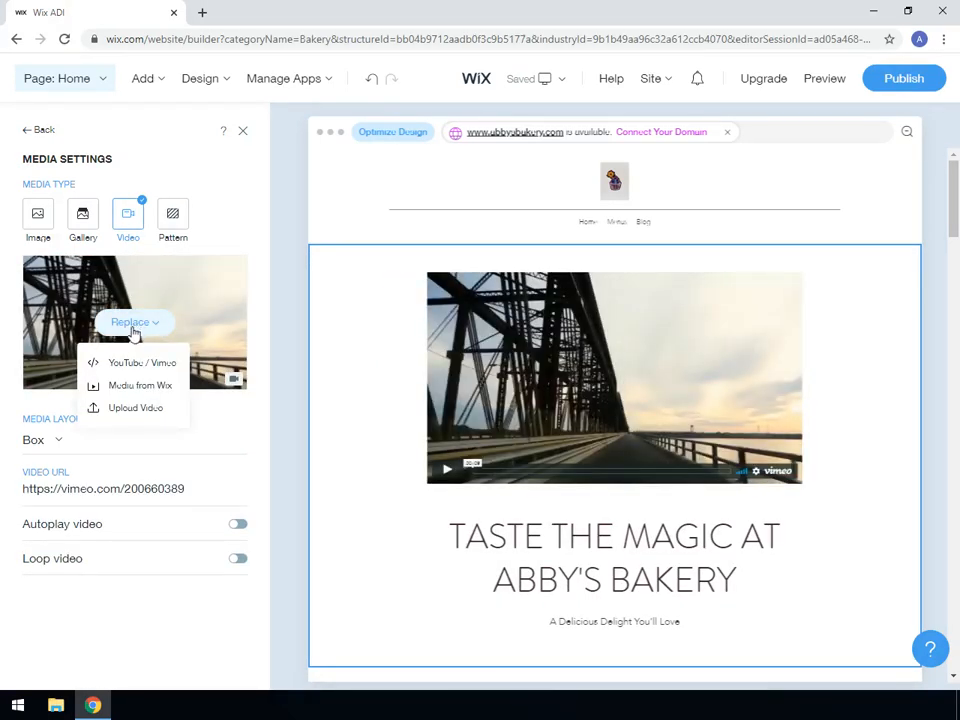
pyautogui.click(129, 386)
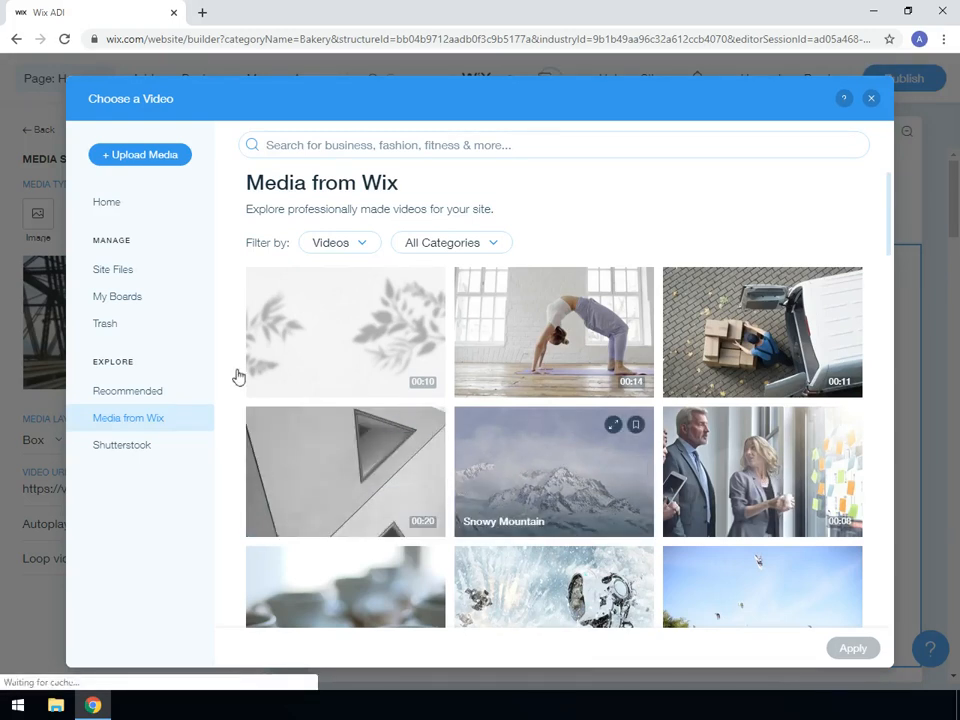
pyautogui.click(363, 144)
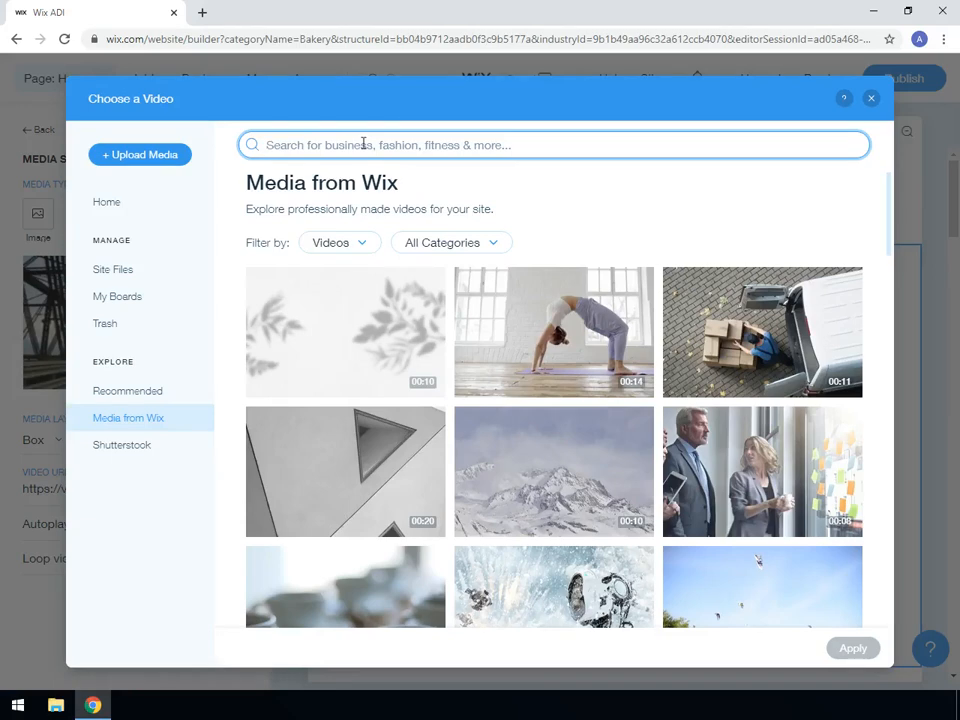
pyautogui.write('b')
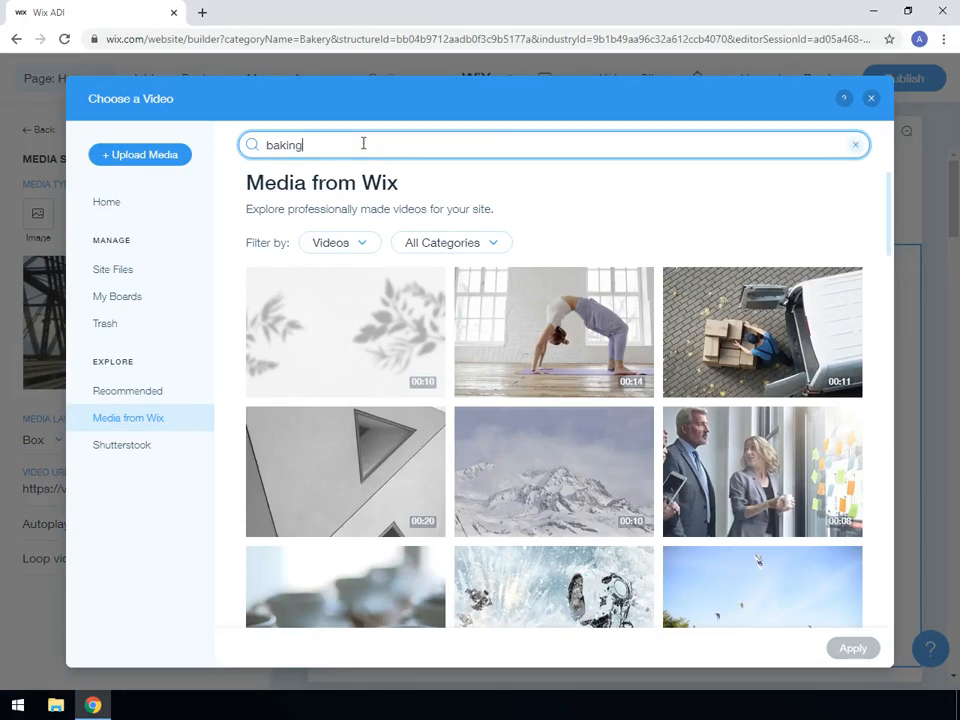
pyautogui.write('aking')
pyautogui.press('Return')
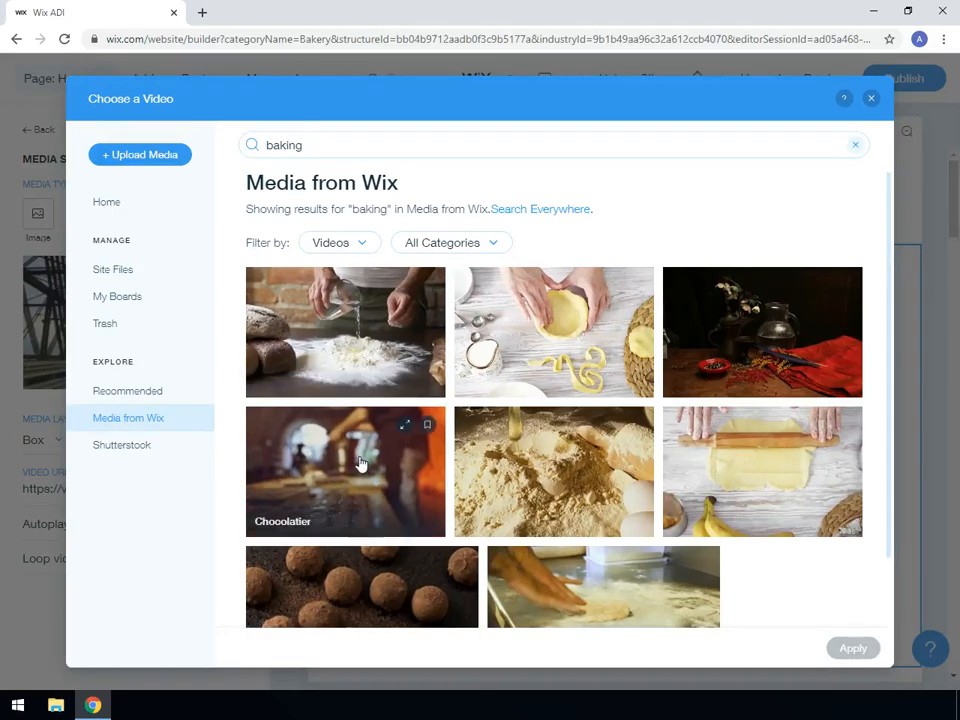
# Choose the Cupcakes video with the flour and eggs thumbnail and apply it to the welcome section.
pyautogui.scroll(-1, 362, 460)
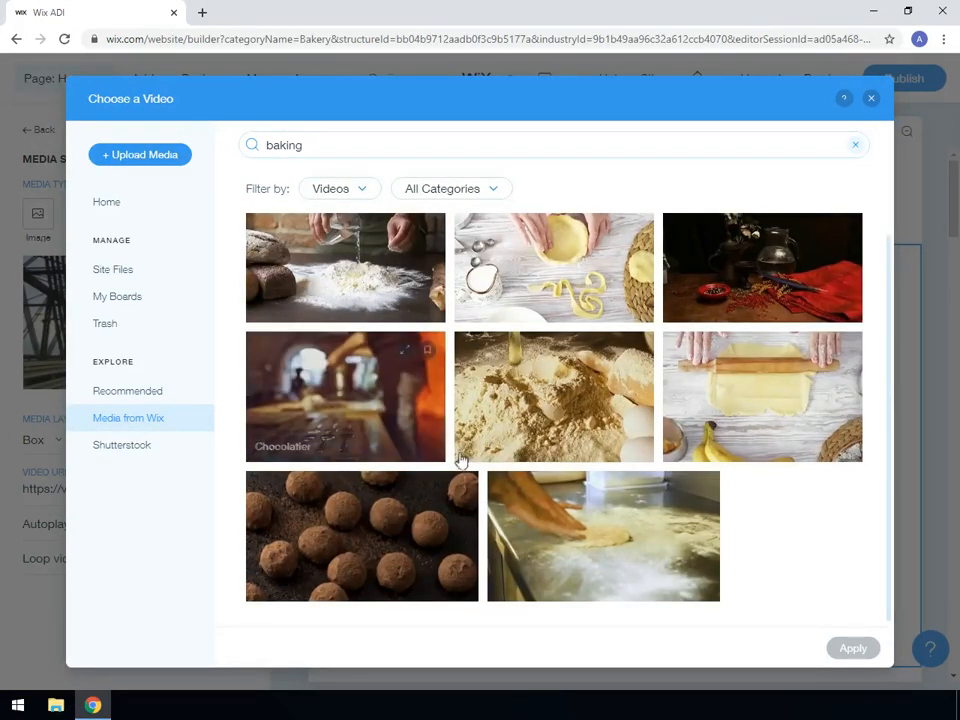
pyautogui.click(569, 405)
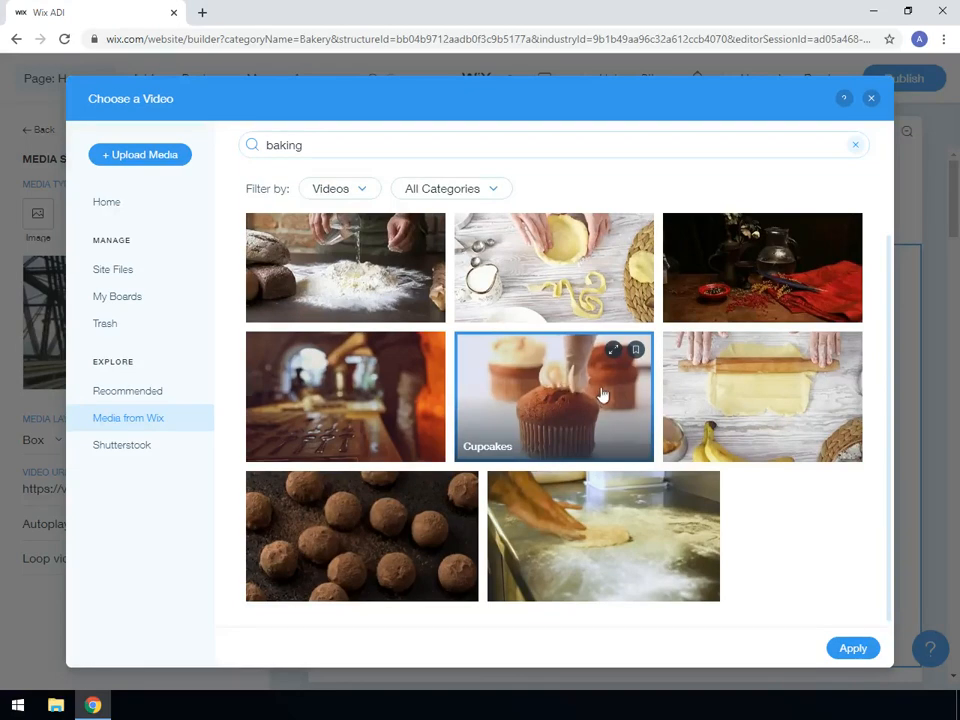
pyautogui.click(852, 649)
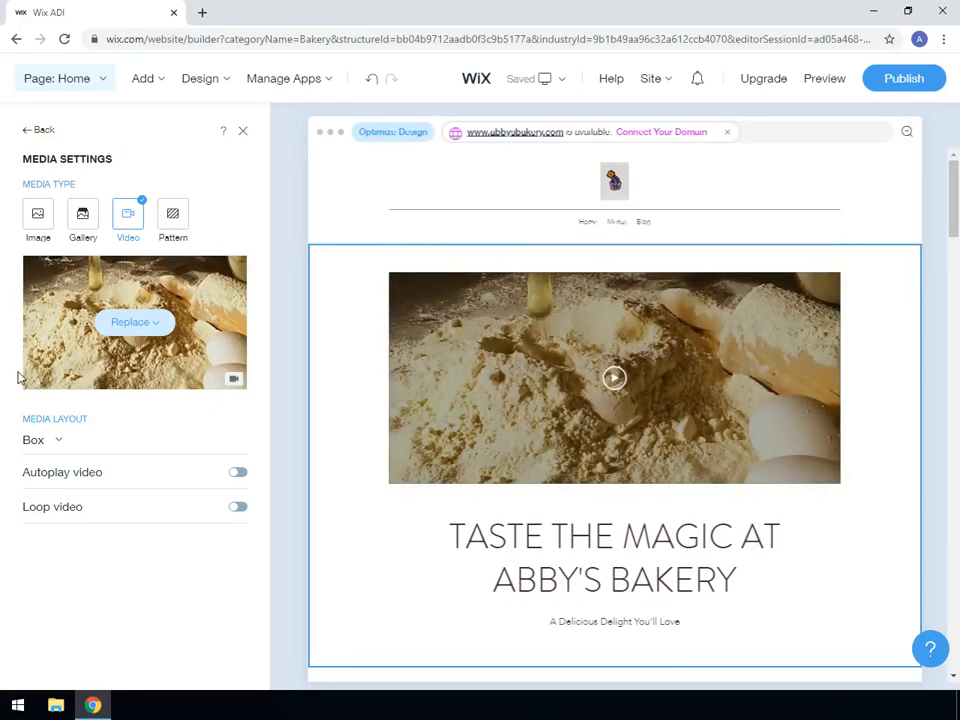
pyautogui.click(135, 322)
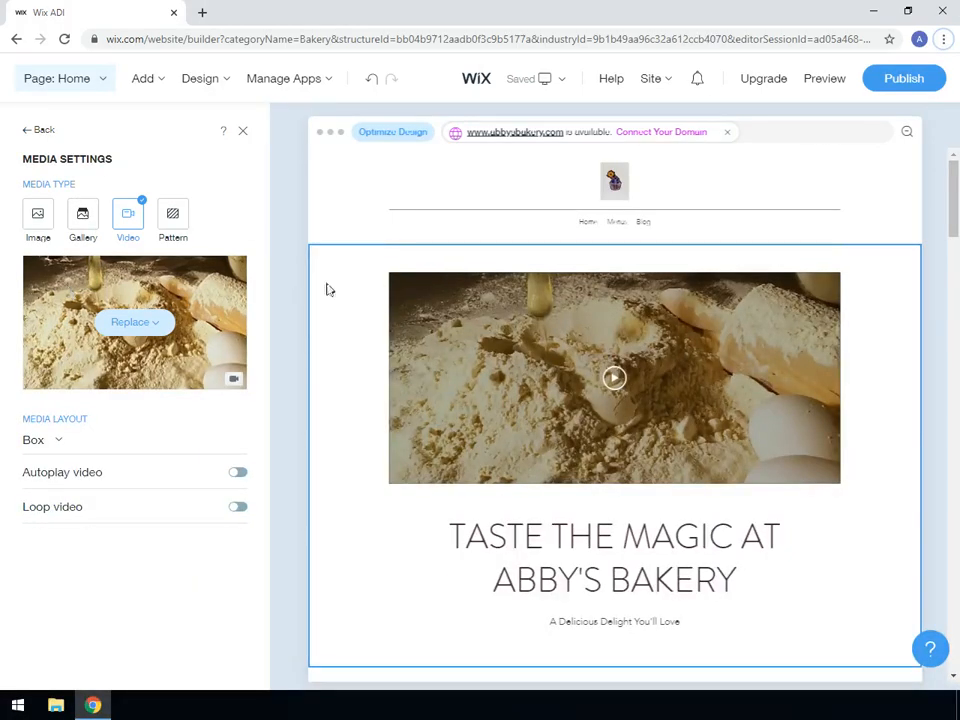
# Preview the site, play the welcome section's video, and dismiss the Edit Site tip.
pyautogui.click(826, 80)
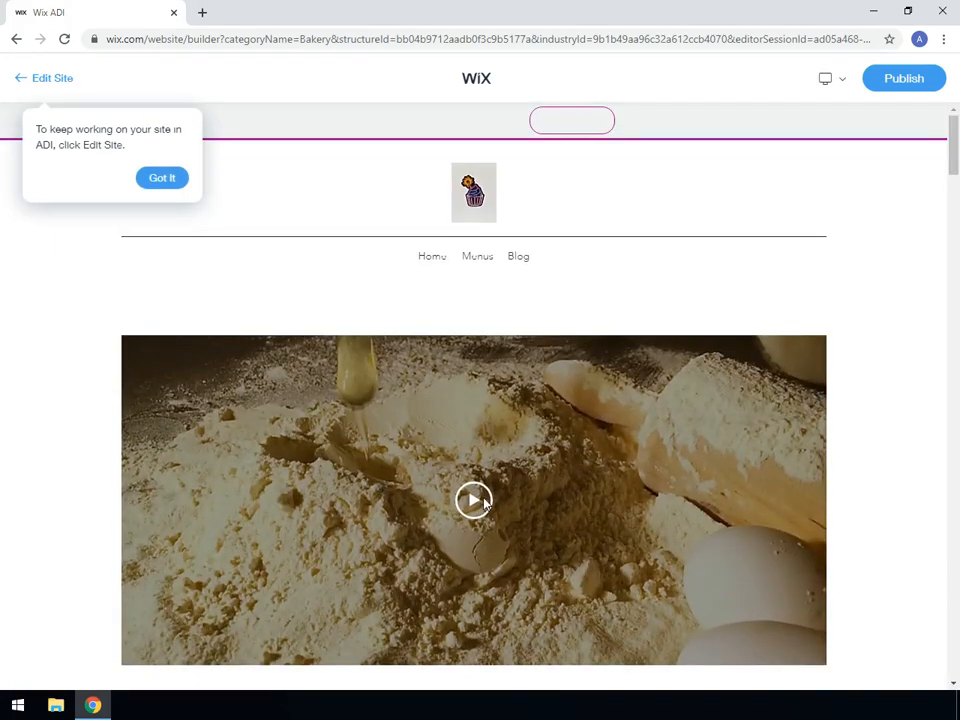
pyautogui.click(473, 508)
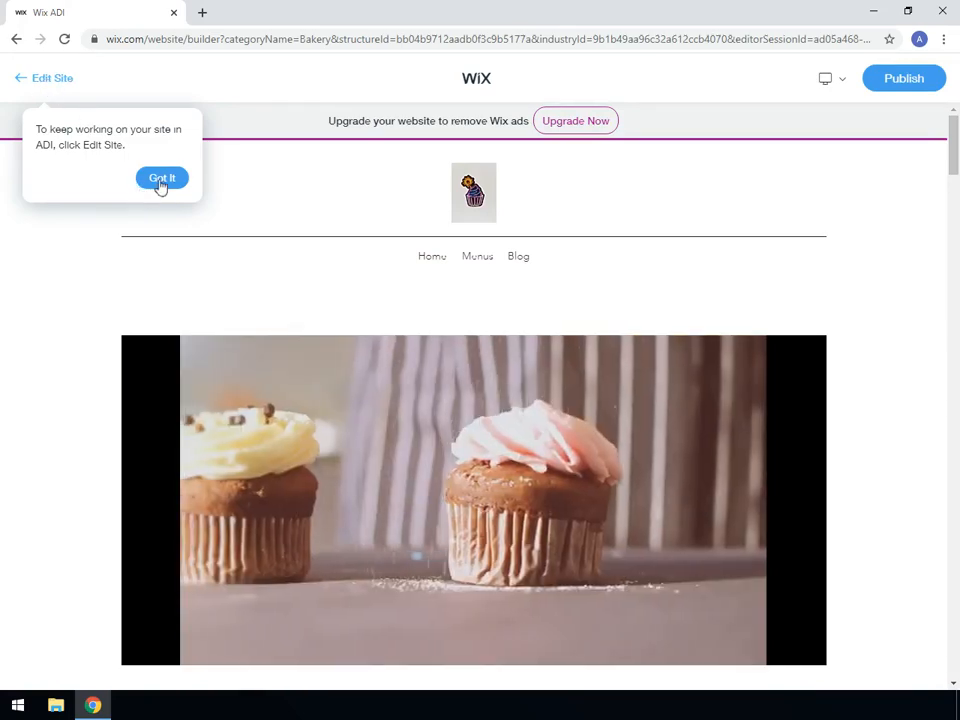
pyautogui.click(160, 181)
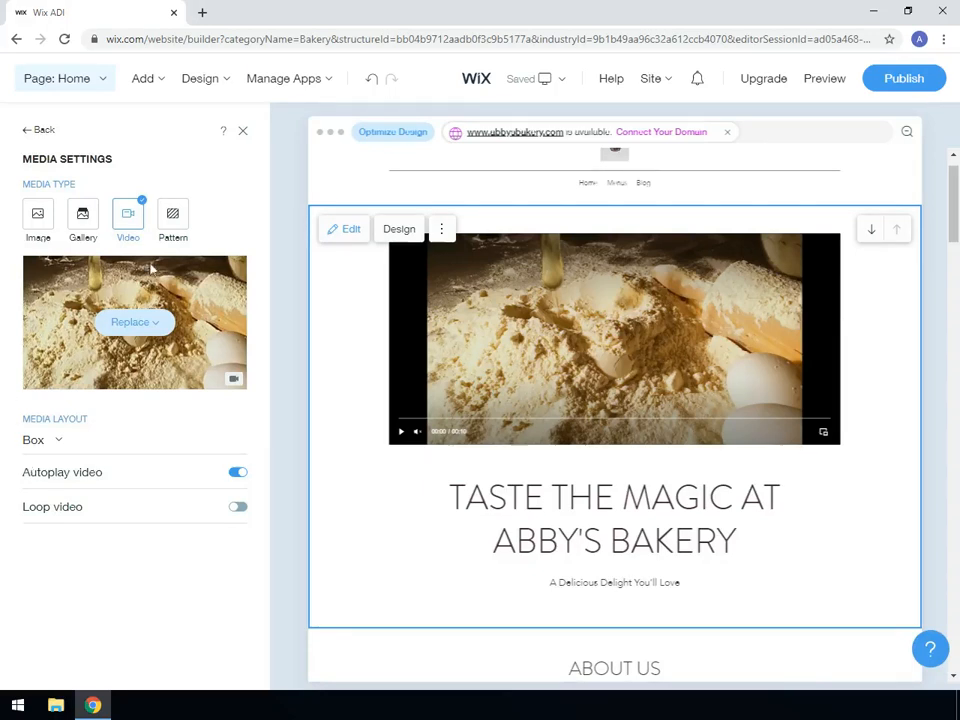
# Change the welcome section's media type to Pattern and look through the available patterns.
pyautogui.click(172, 218)
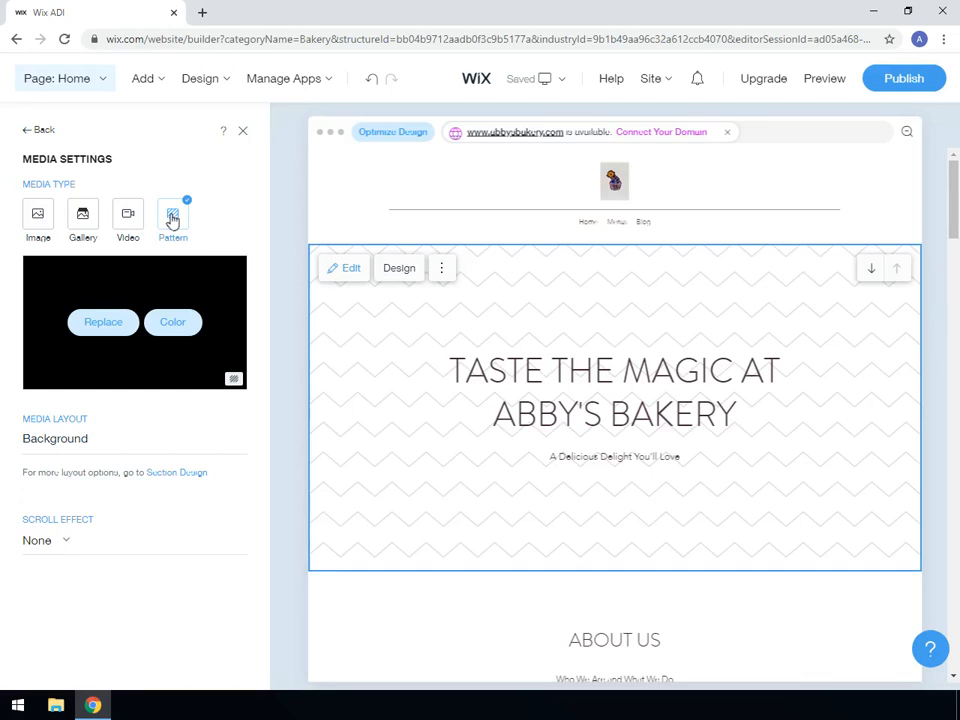
pyautogui.click(97, 323)
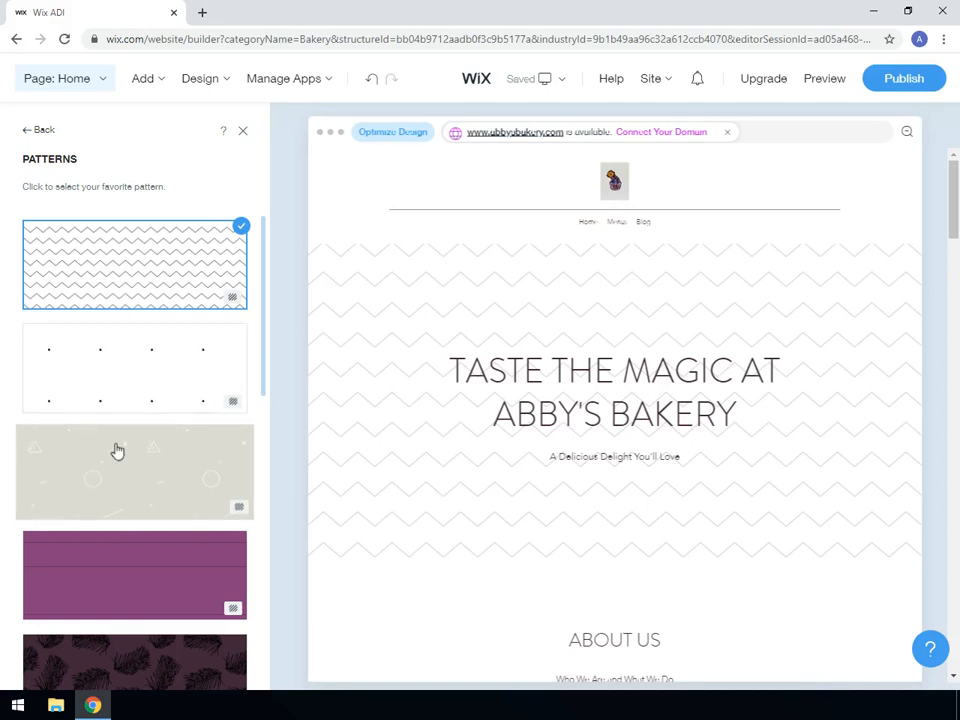
pyautogui.scroll(-2, 114, 451)
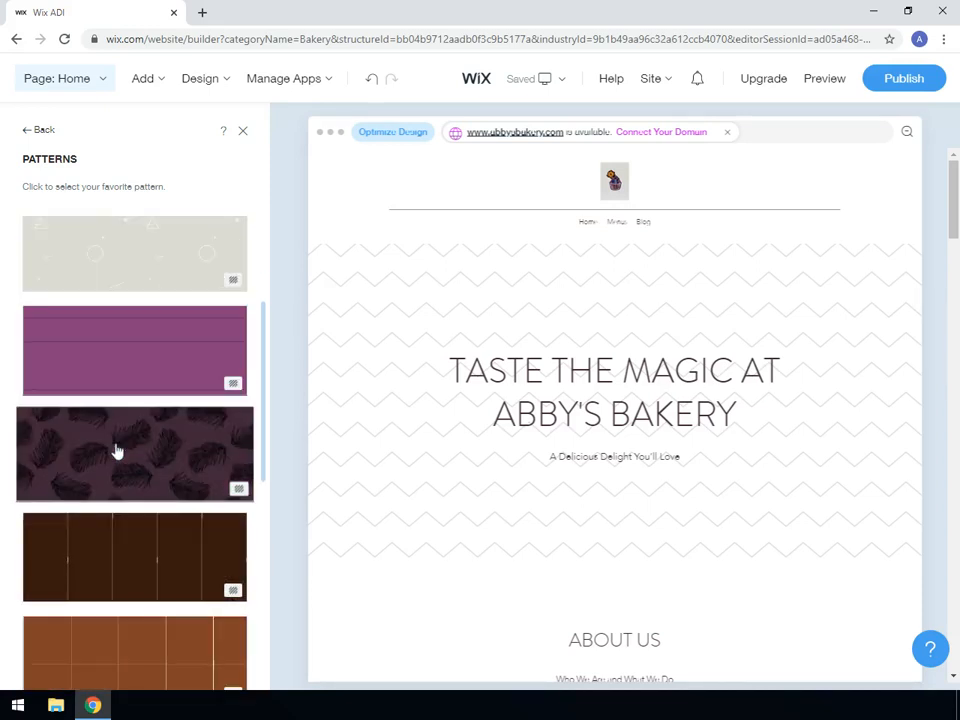
pyautogui.scroll(2, 117, 451)
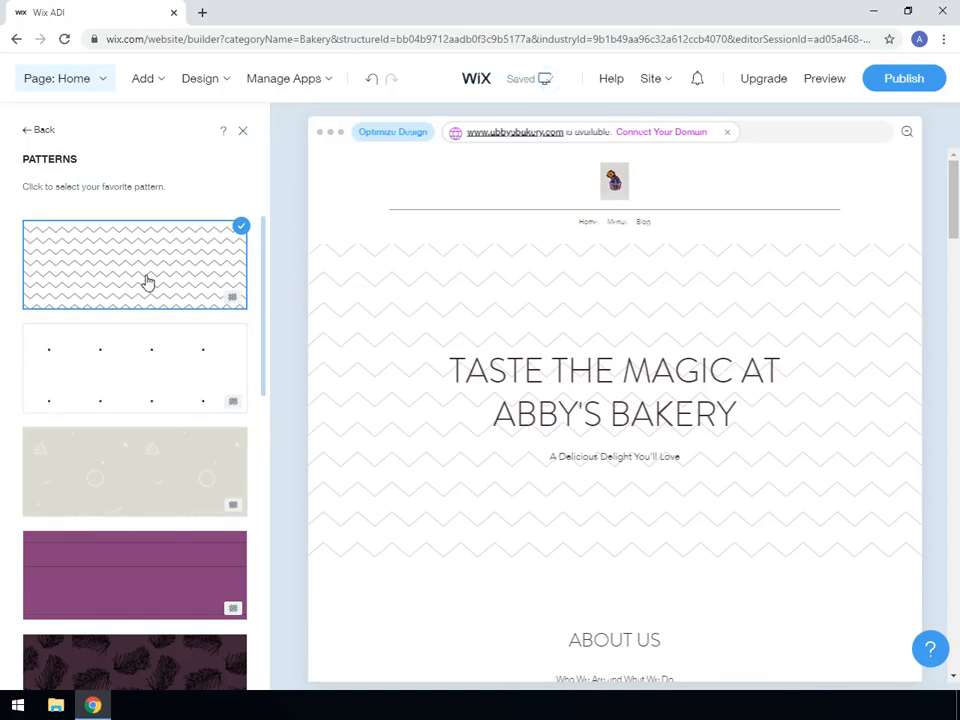
pyautogui.click(41, 131)
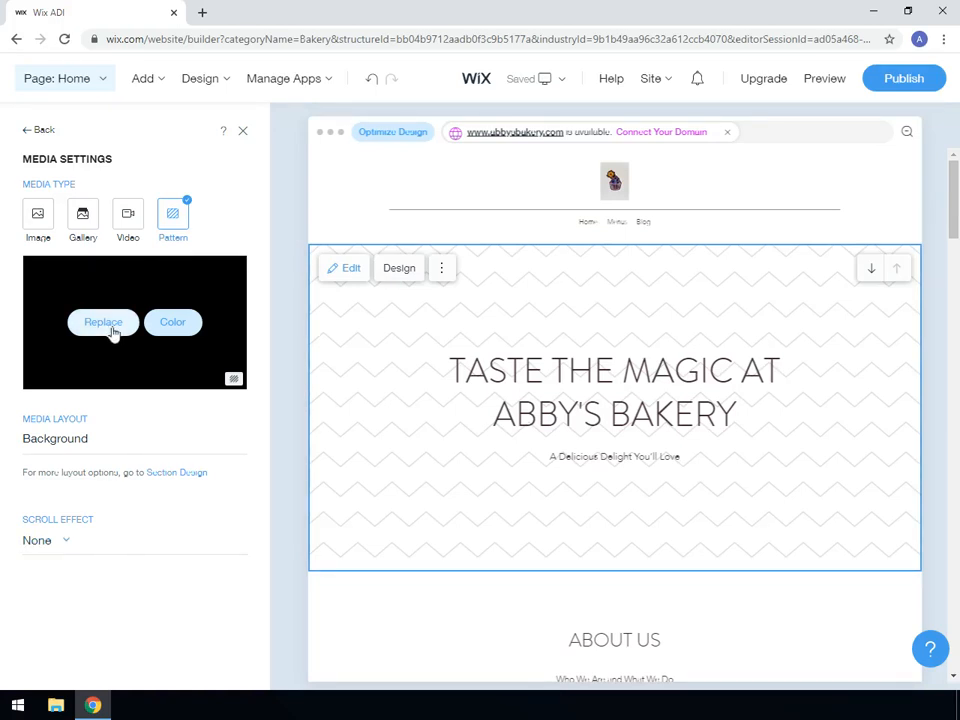
# Apply the purple color combination to the welcome section's zigzag pattern and close the section's settings.
pyautogui.click(174, 324)
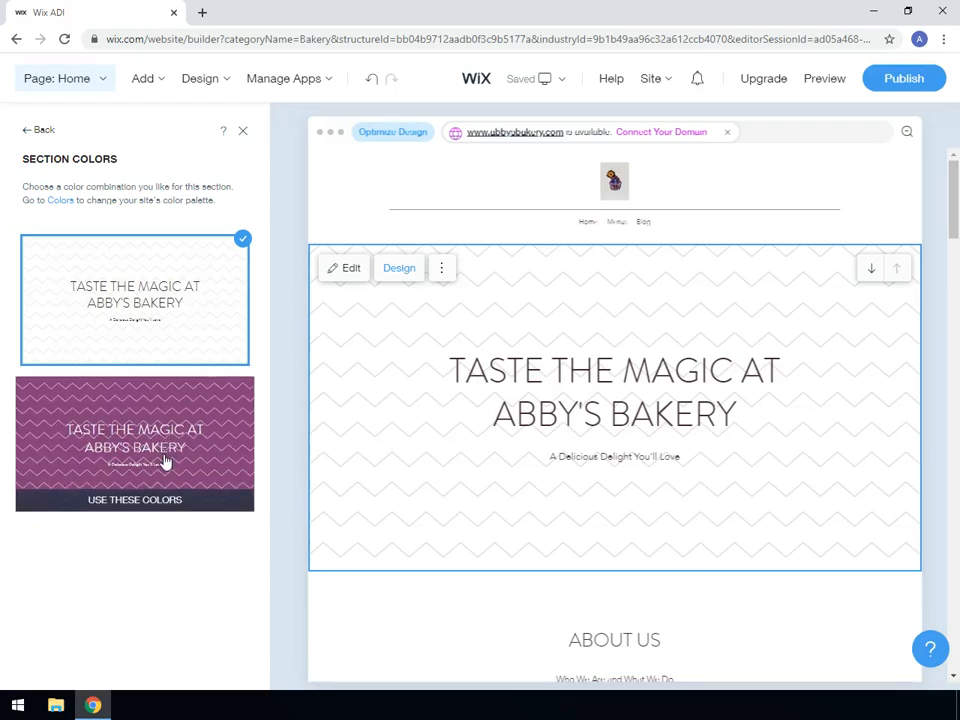
pyautogui.click(166, 462)
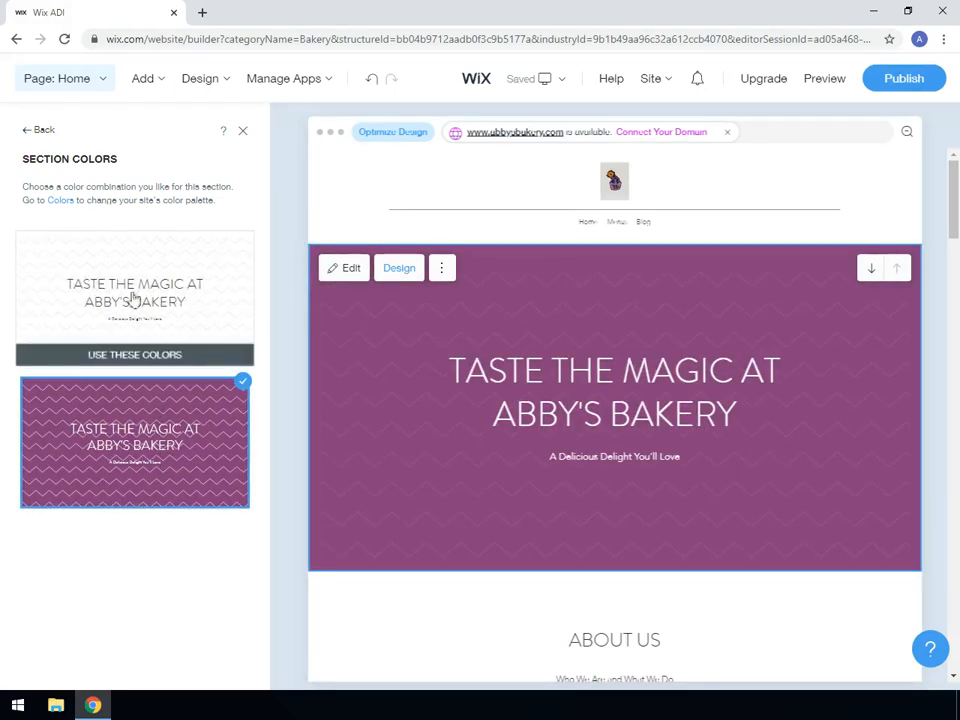
pyautogui.click(38, 134)
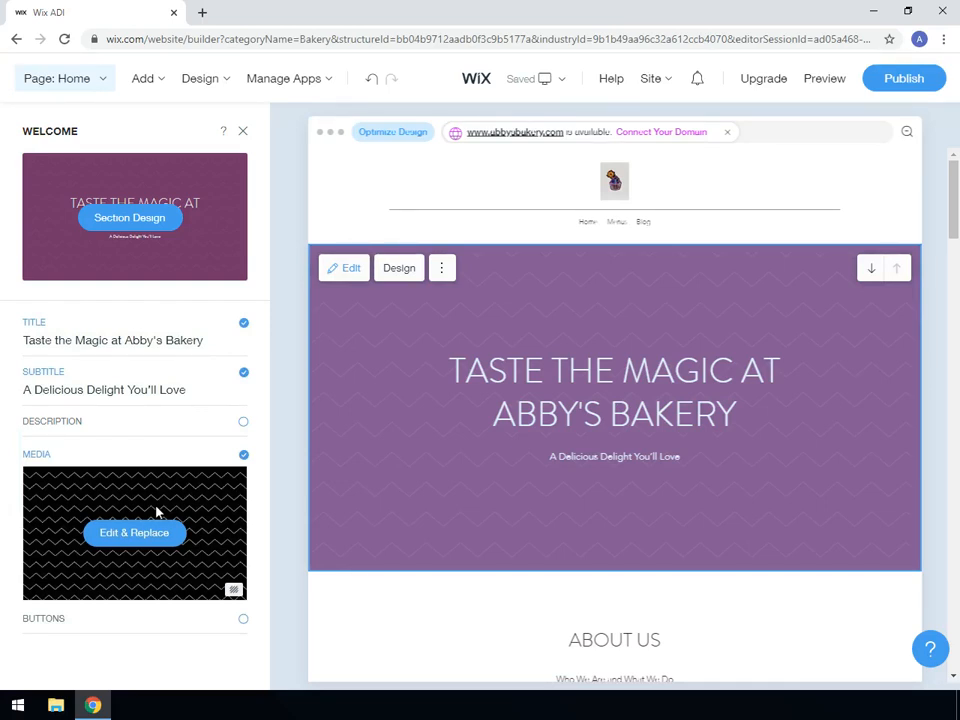
pyautogui.click(241, 134)
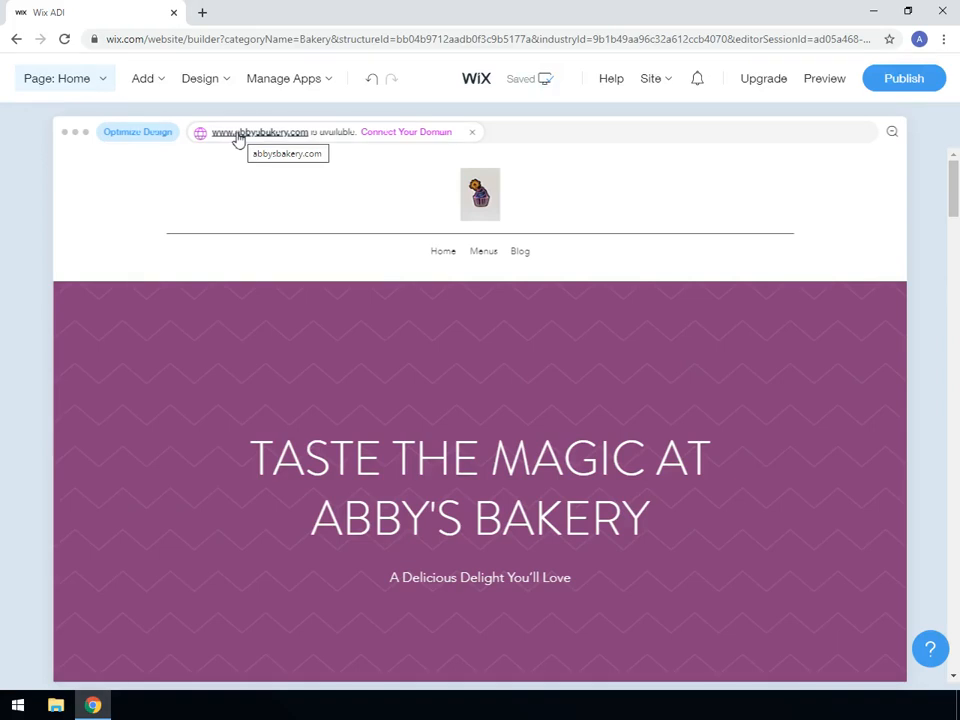